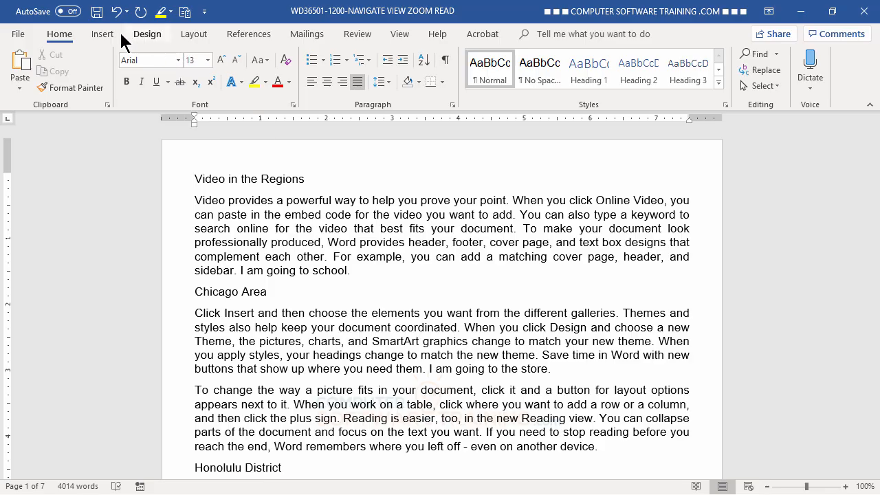
left_click(146, 35)
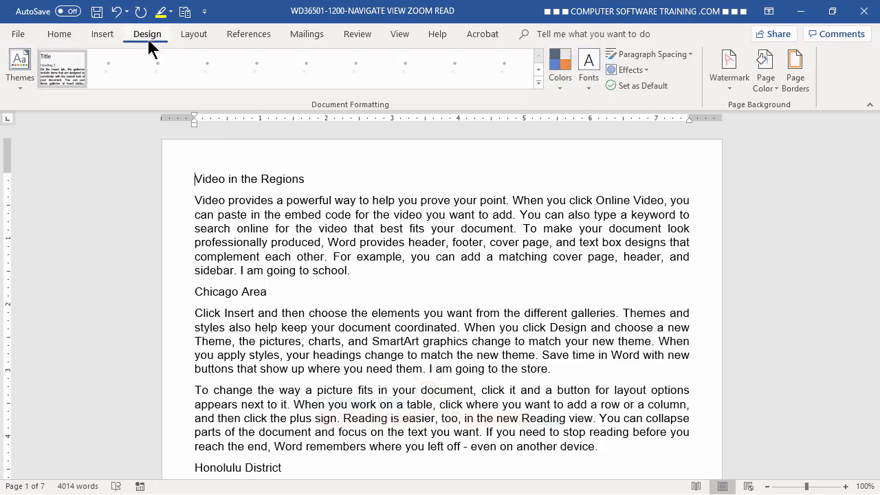
left_click(196, 36)
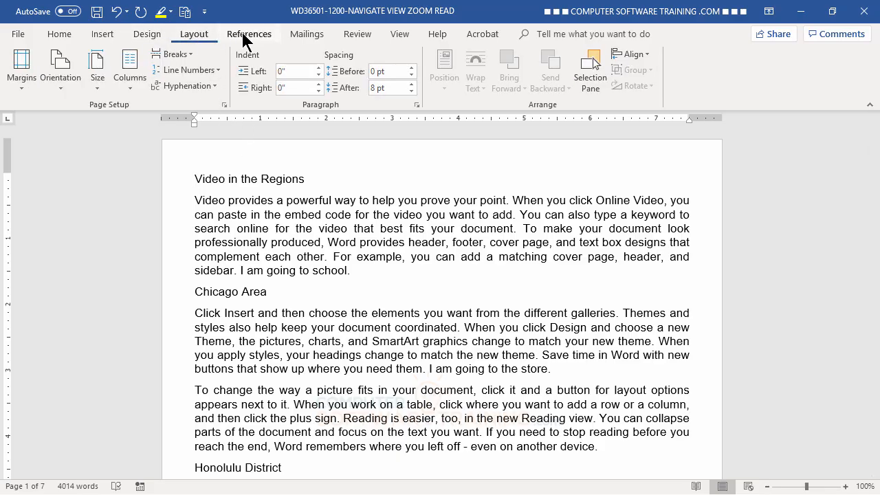
left_click(145, 33)
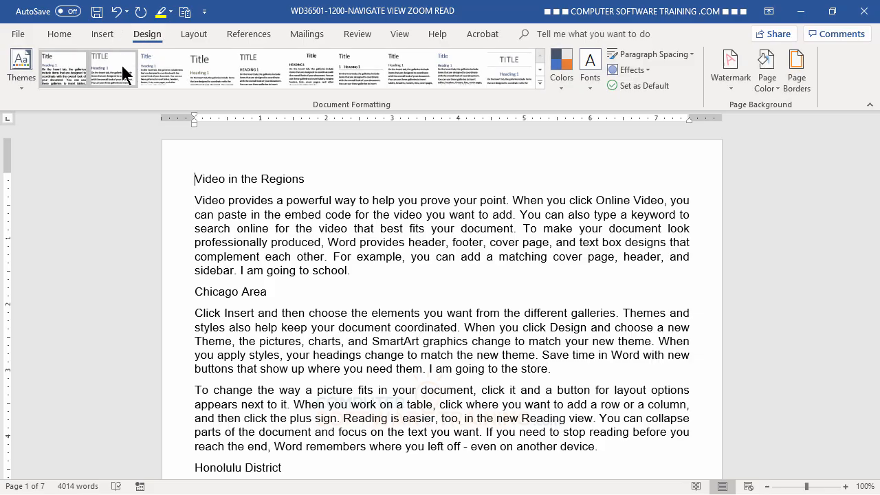
left_click(58, 37)
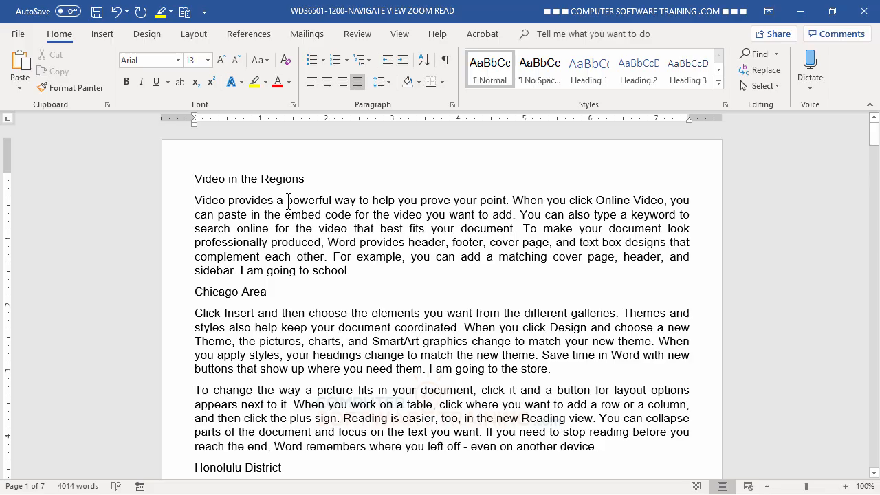
Format the words "powerful way" in the first body paragraph as bold, italic and underlined.
left_click_drag(288, 201, 354, 203)
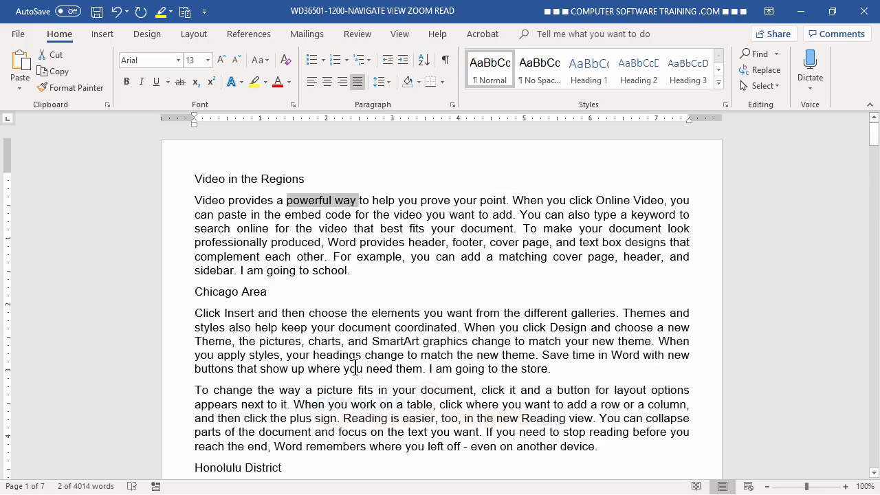
left_click(126, 83)
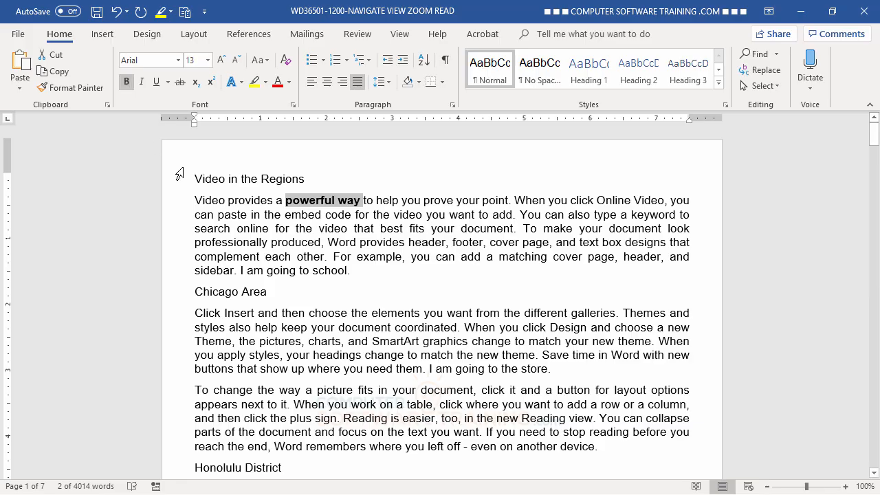
left_click(143, 81)
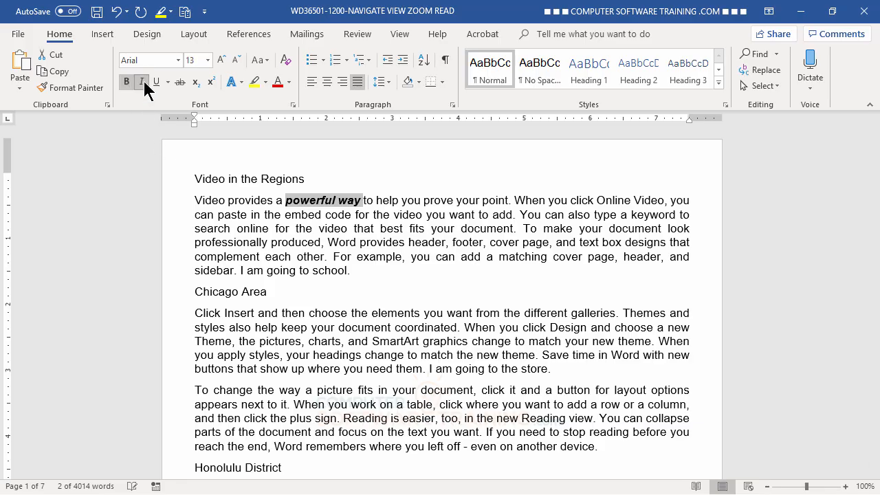
left_click(157, 82)
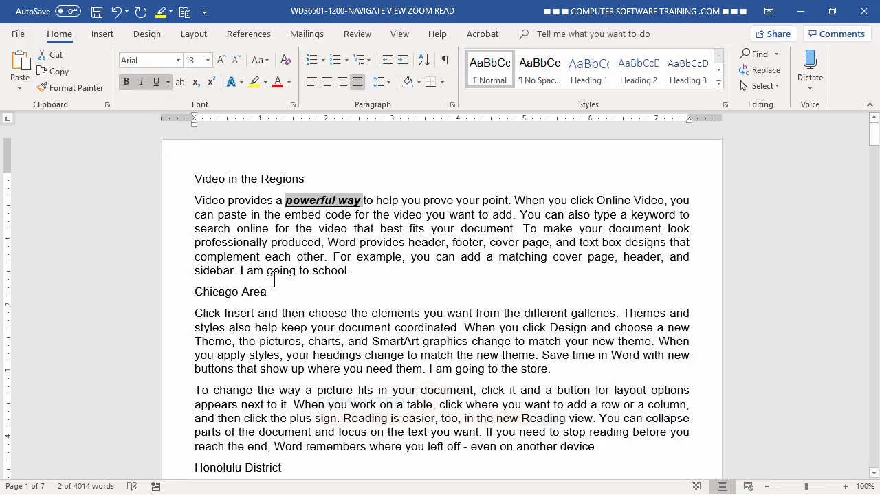
left_click(307, 257)
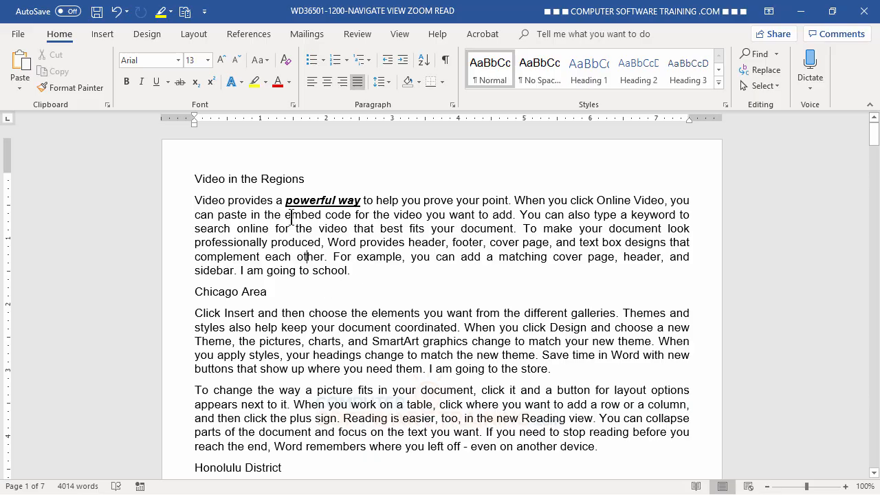
Remove the underline from "powerful way" in the first body paragraph.
left_click_drag(286, 200, 362, 203)
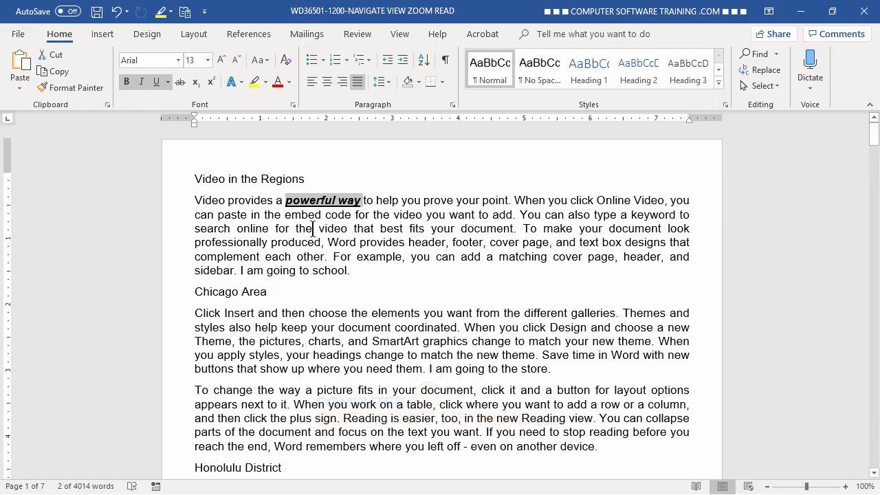
left_click(157, 82)
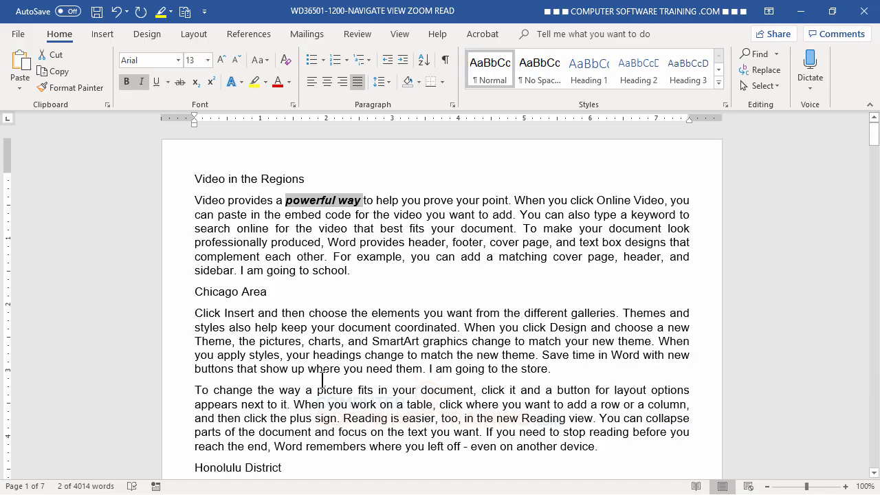
left_click(344, 264)
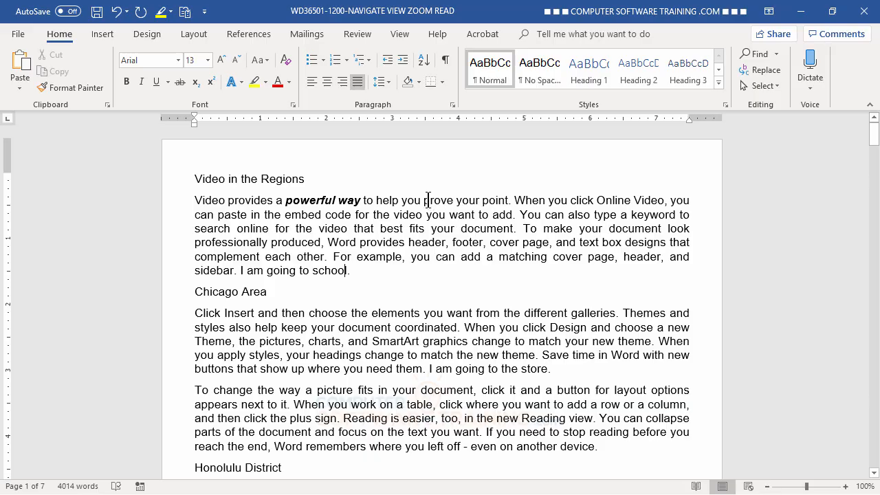
Underline the phrase "prove your point" in the first body paragraph with the standard red underline color.
left_click_drag(422, 200, 501, 206)
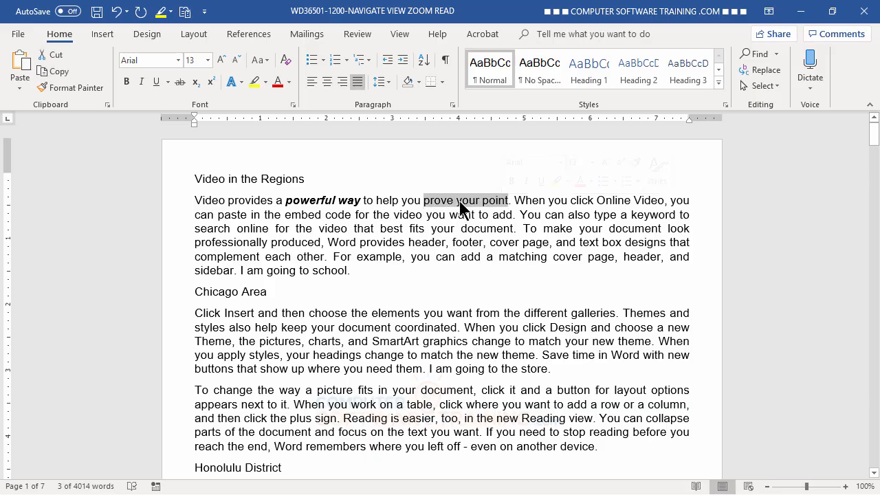
left_click(168, 81)
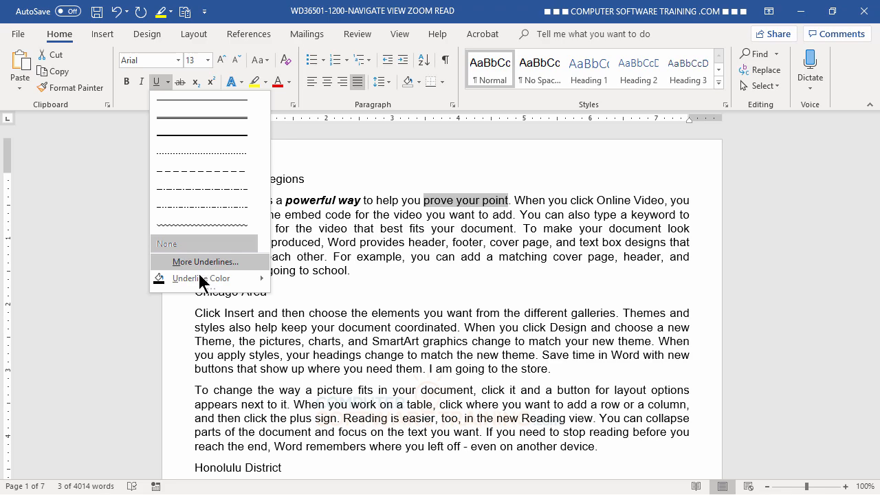
mouse_move(201, 281)
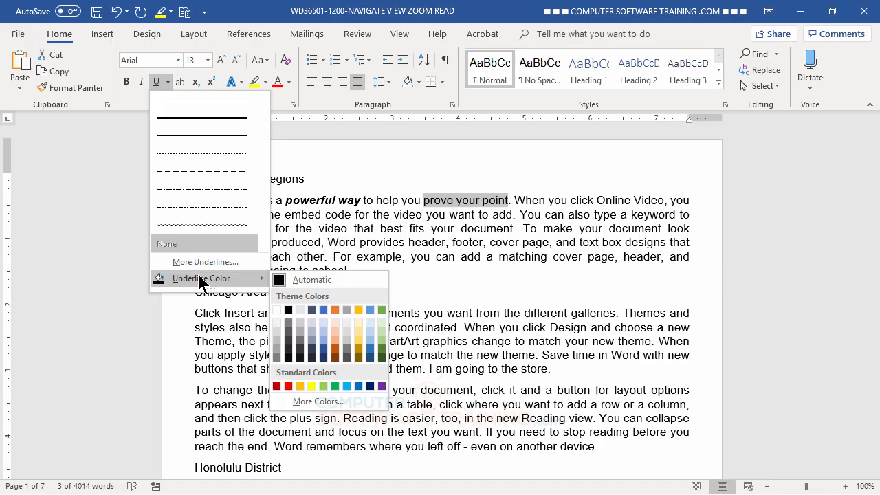
left_click(290, 385)
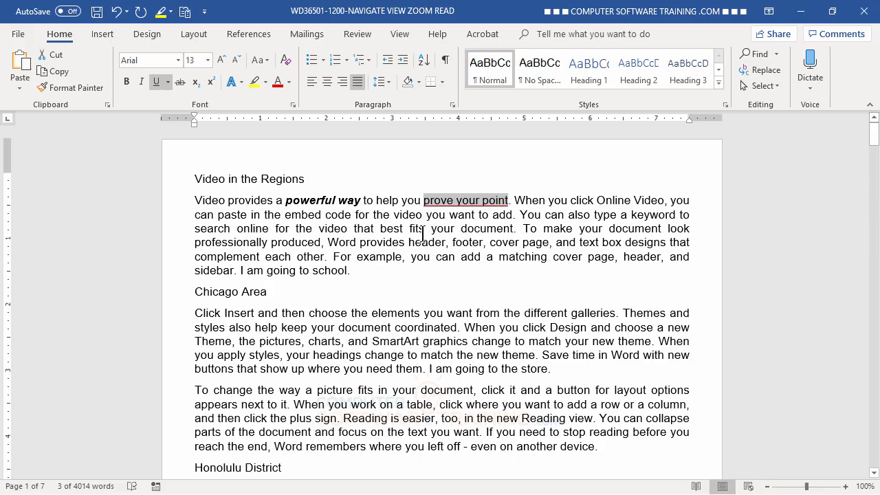
Apply the "Words only" underline style to the phrase "fits your document" in the first body paragraph.
left_click_drag(410, 228, 512, 228)
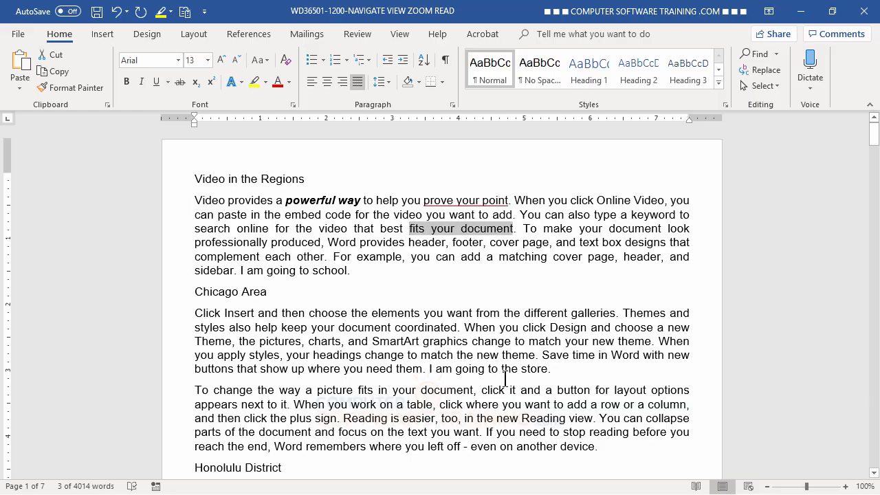
left_click(167, 82)
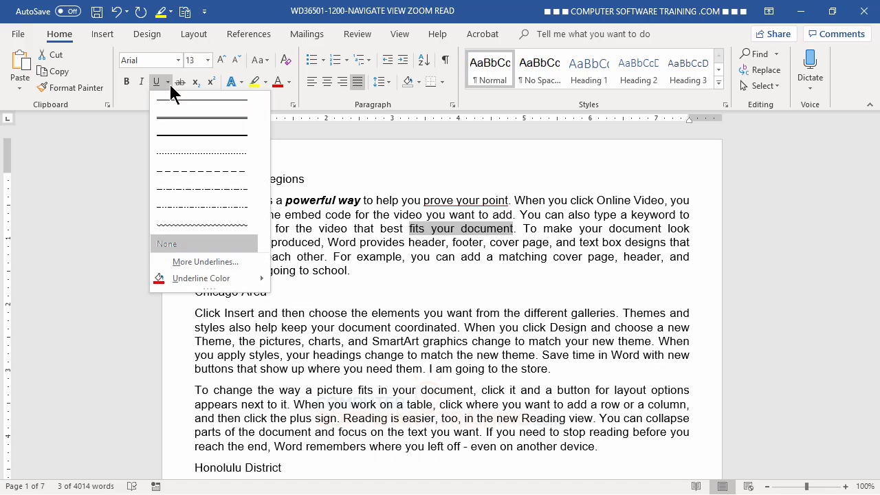
left_click(204, 262)
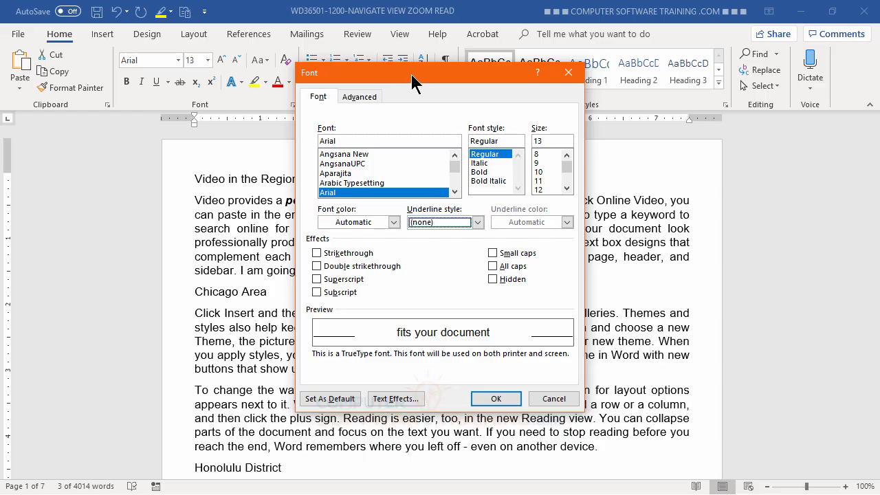
left_click_drag(411, 74, 434, 69)
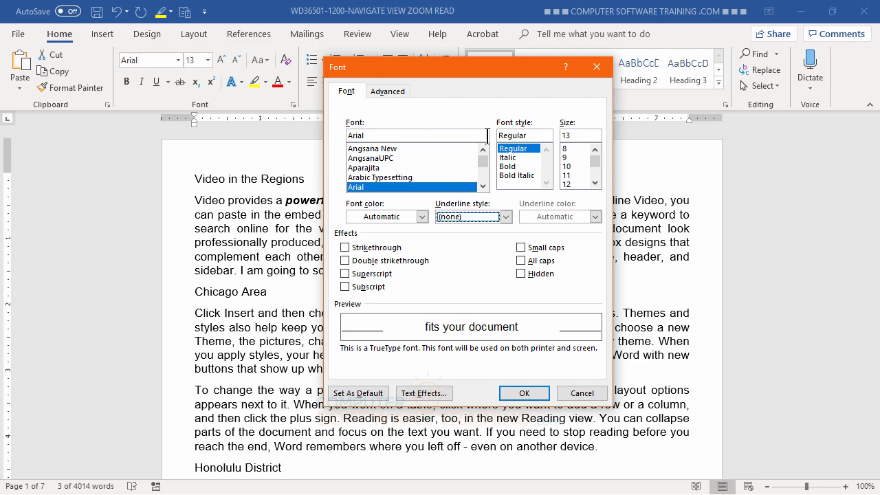
left_click(507, 213)
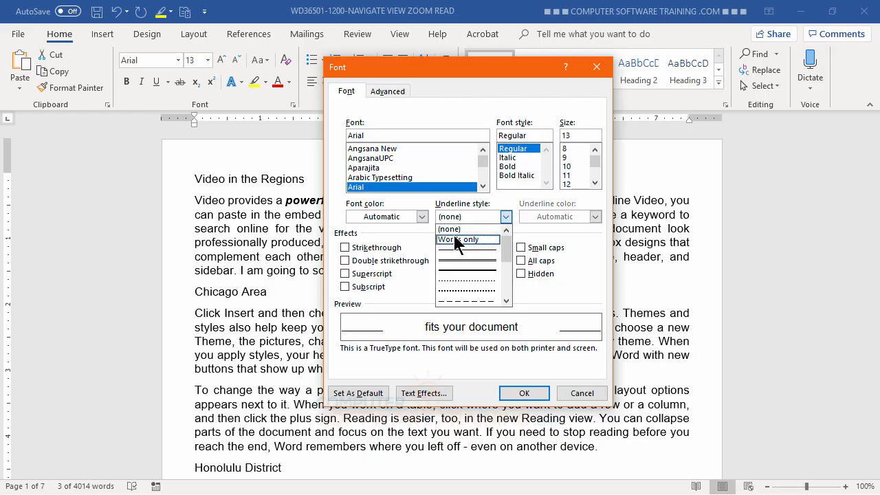
left_click(489, 240)
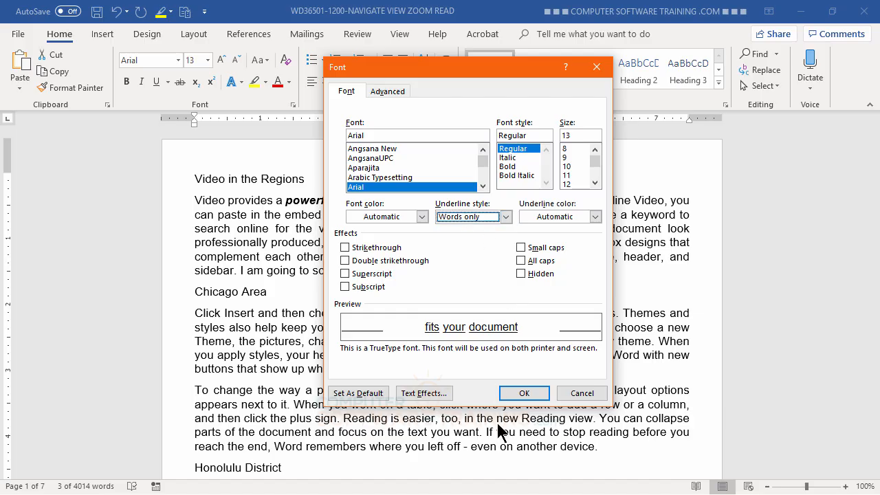
left_click(524, 393)
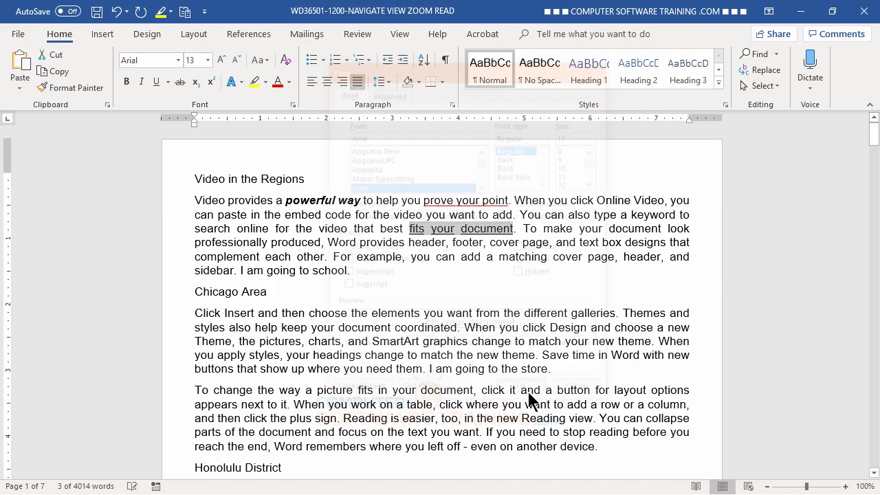
left_click(456, 341)
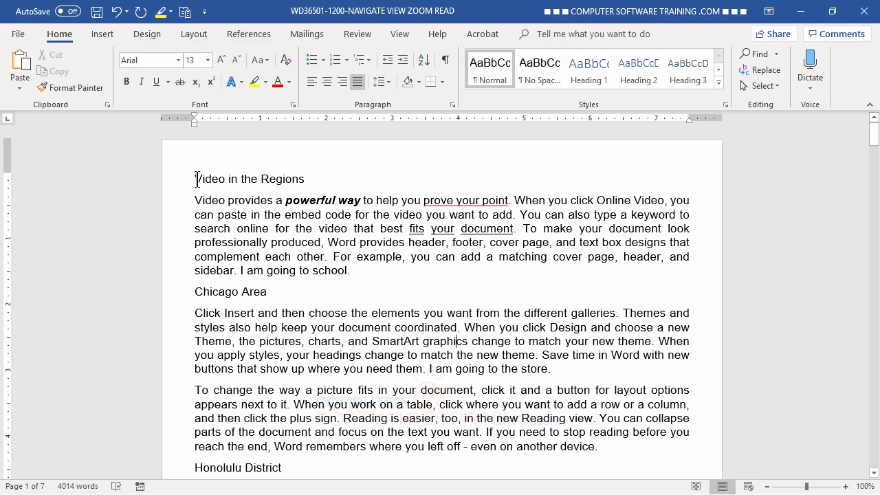
Increase the font size of the heading "Video in the Regions" to 14.
left_click_drag(196, 179, 269, 182)
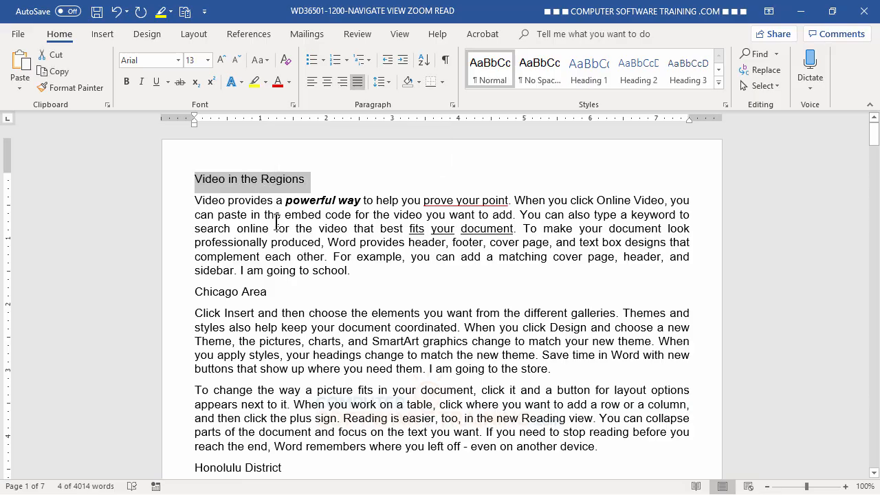
left_click(233, 179)
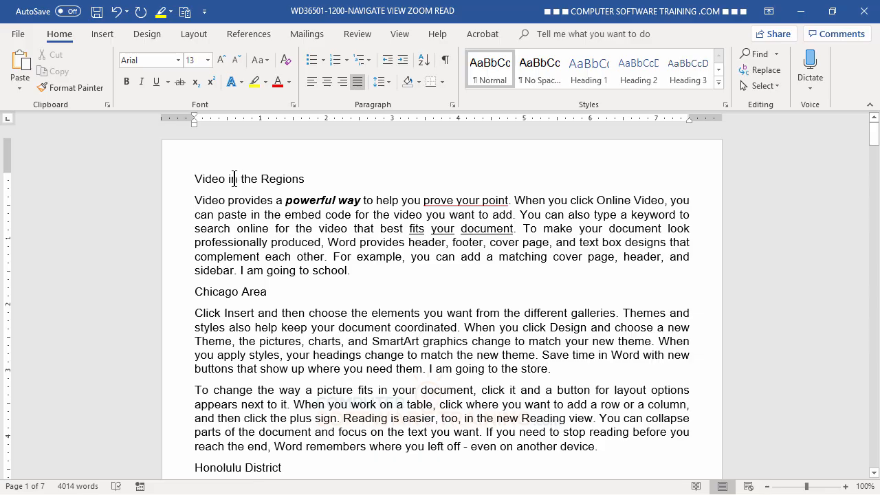
triple_click(234, 179)
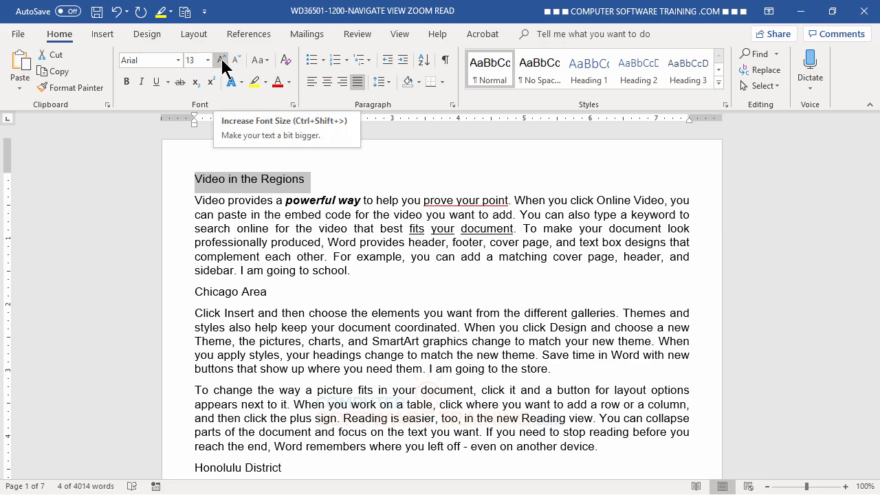
left_click(221, 62)
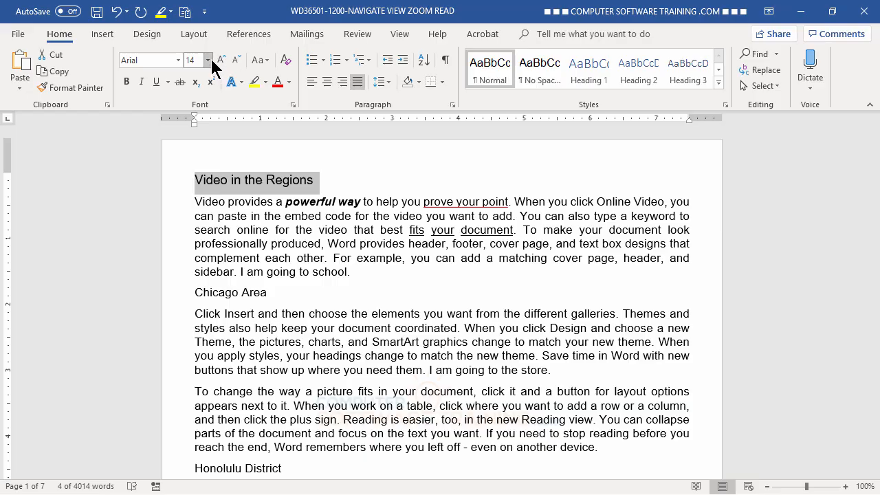
left_click(208, 61)
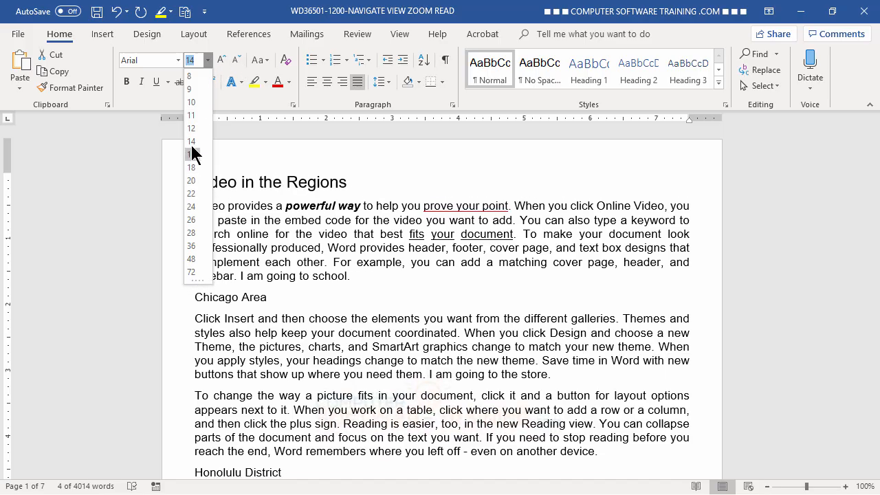
left_click(217, 47)
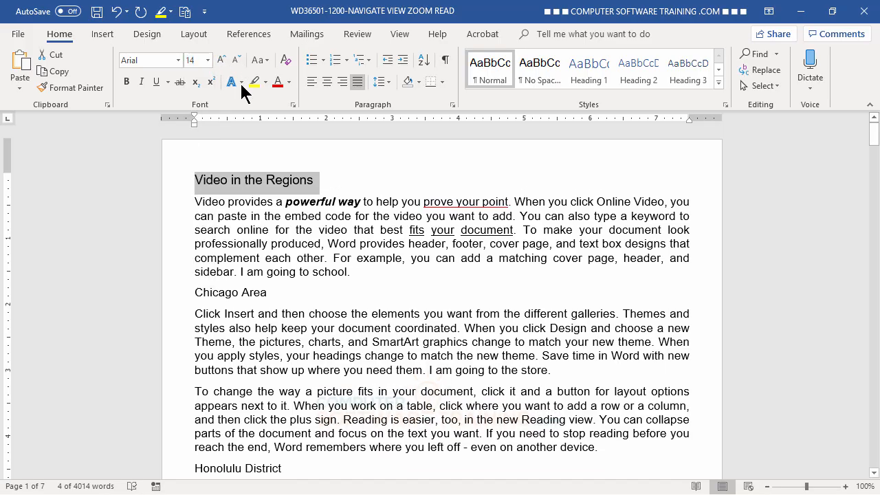
left_click(209, 60)
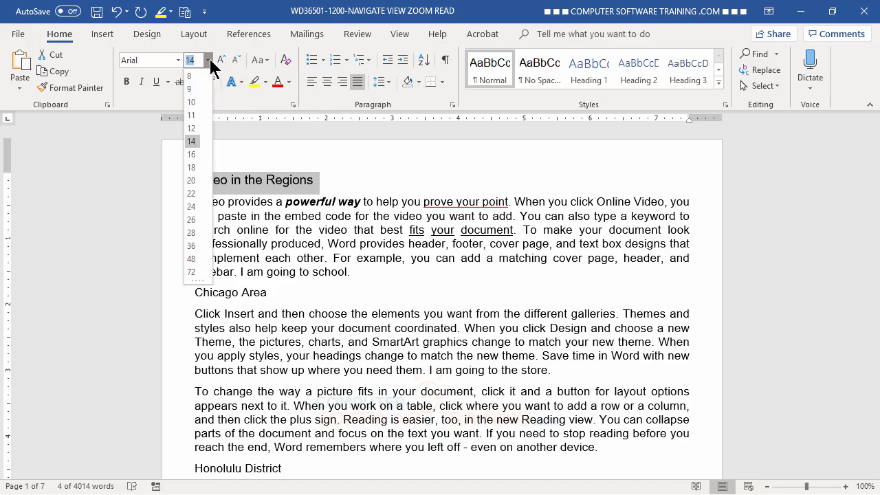
left_click(209, 60)
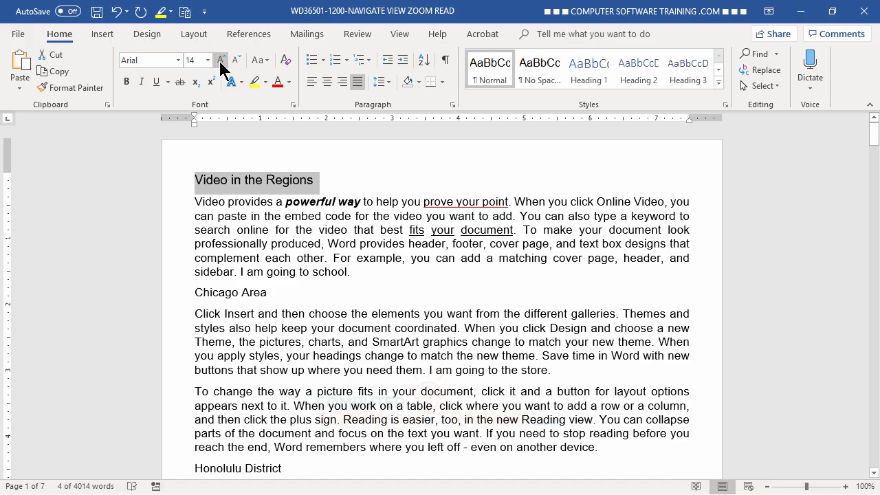
Enlarge the "Video in the Regions" heading stepwise to size 20 and reduce it back to 14.
left_click(221, 61)
left_click(220, 60)
left_click(221, 60)
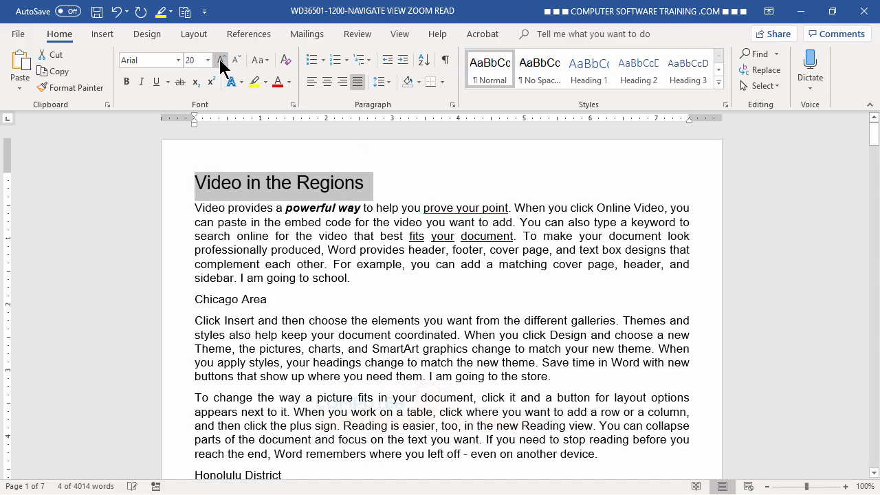
left_click(235, 60)
left_click(236, 60)
left_click(236, 61)
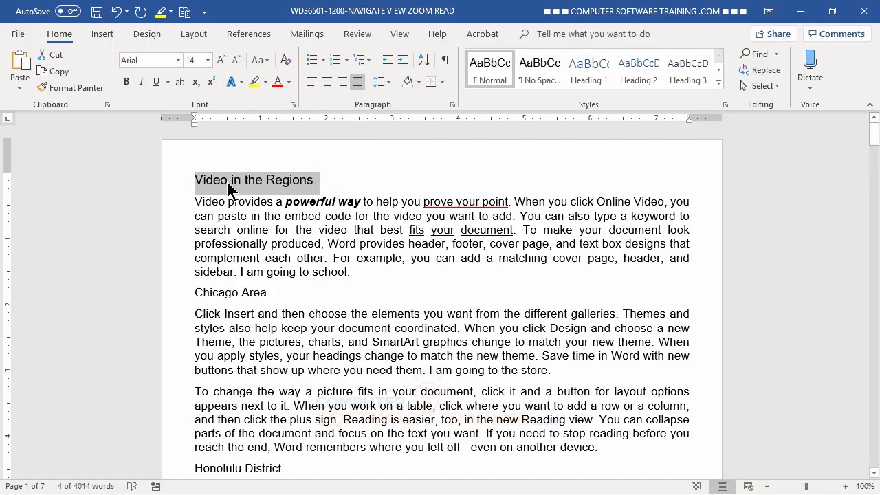
Change the heading "Video in the Regions" to UPPERCASE.
left_click(268, 60)
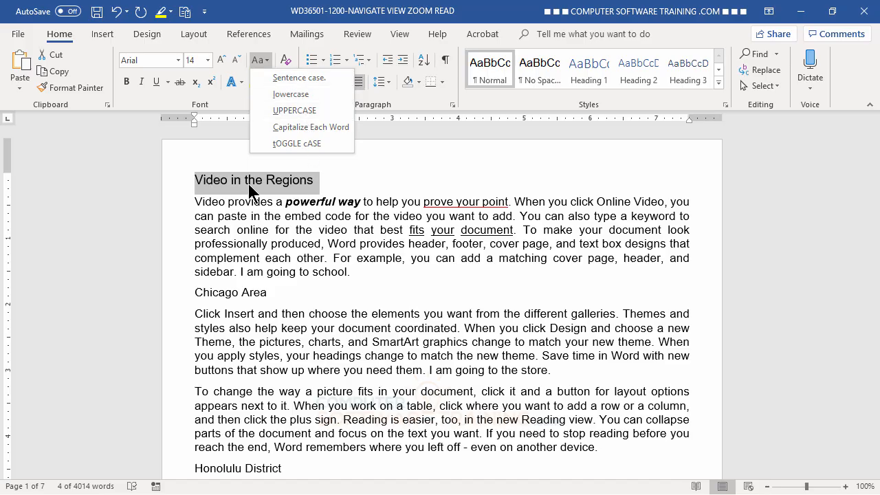
left_click(287, 110)
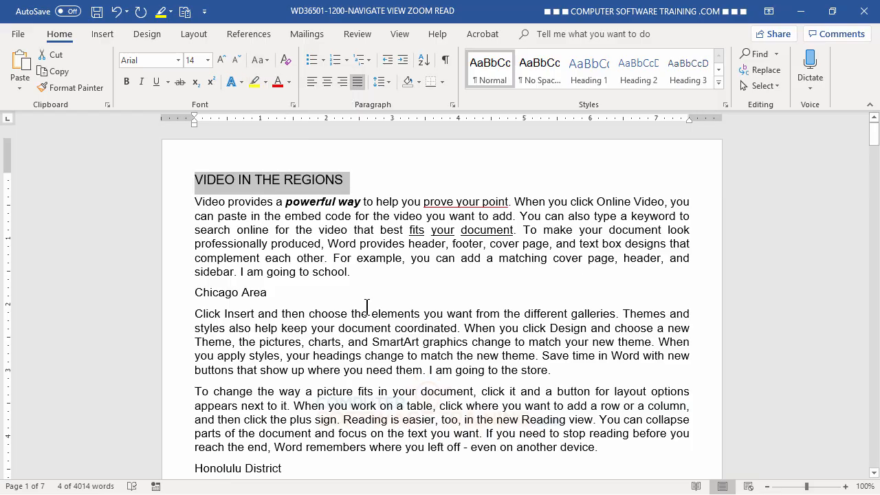
left_click(355, 278)
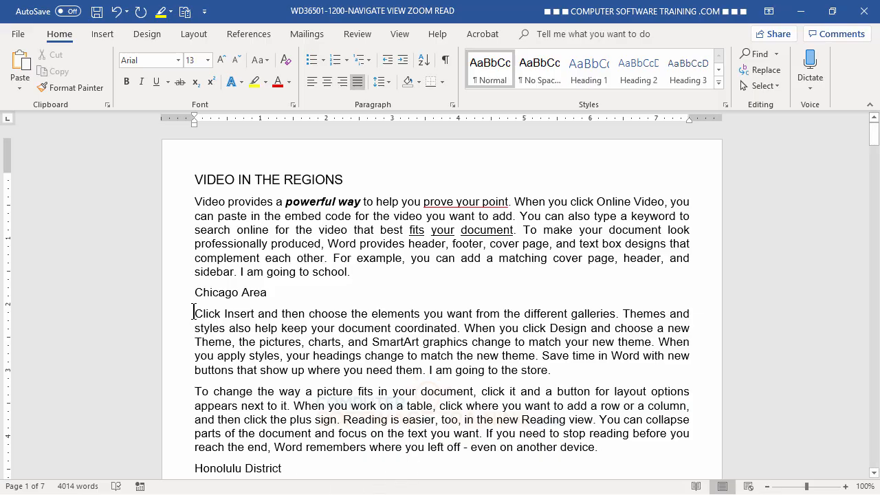
Change the whole body paragraph under "Chicago Area" to UPPERCASE.
left_click_drag(194, 313, 576, 358)
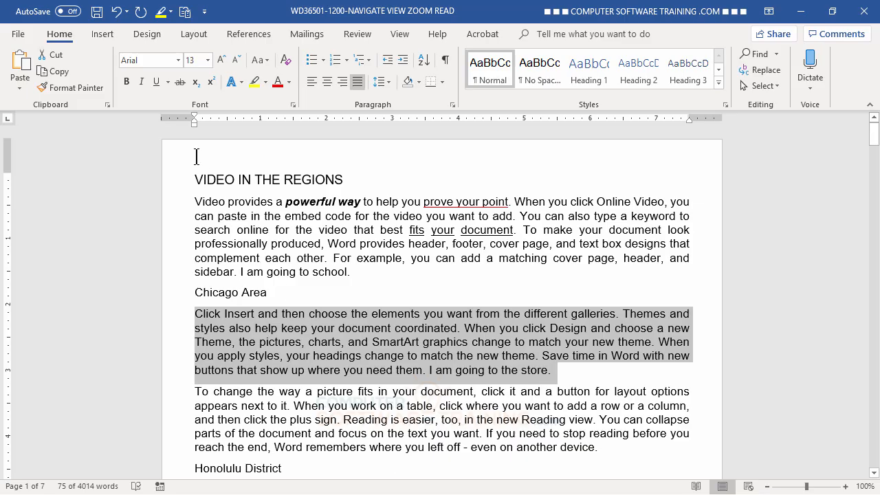
left_click(264, 60)
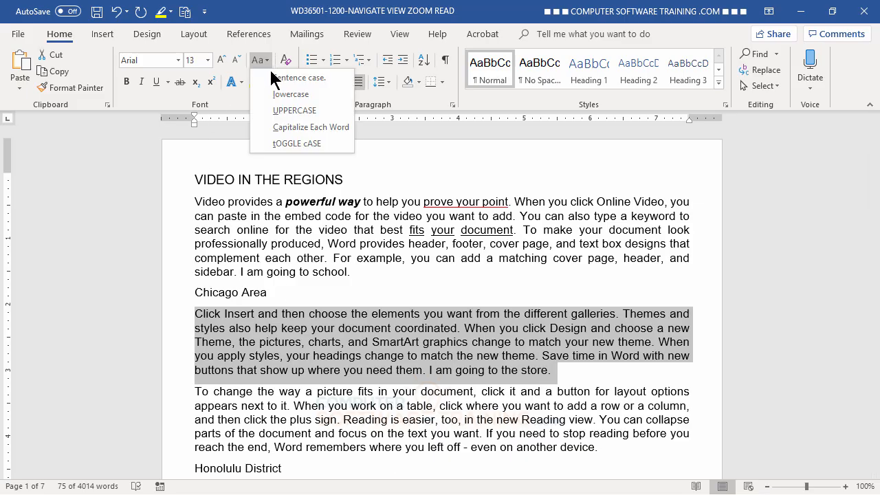
left_click(291, 110)
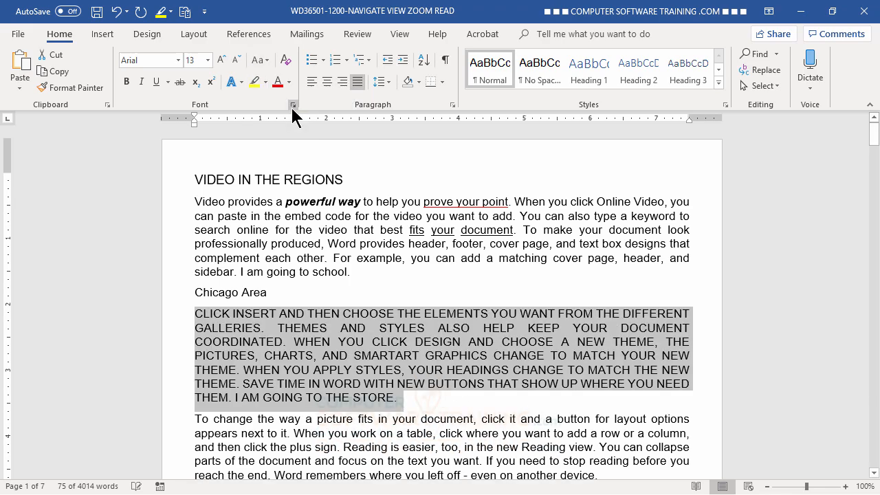
left_click(525, 433)
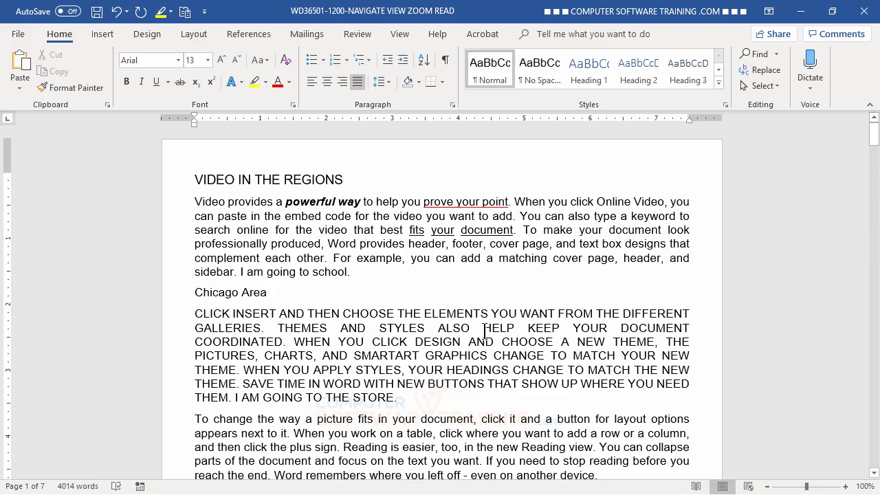
Convert the uppercase paragraph under "Chicago Area" to Sentence case.
left_click(193, 314)
left_click_drag(193, 314, 213, 313)
left_click_drag(335, 331, 426, 406)
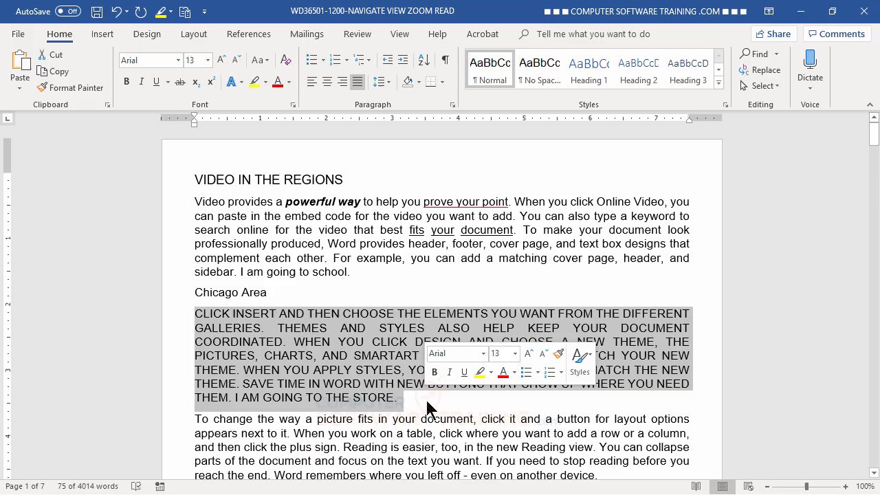
left_click(264, 62)
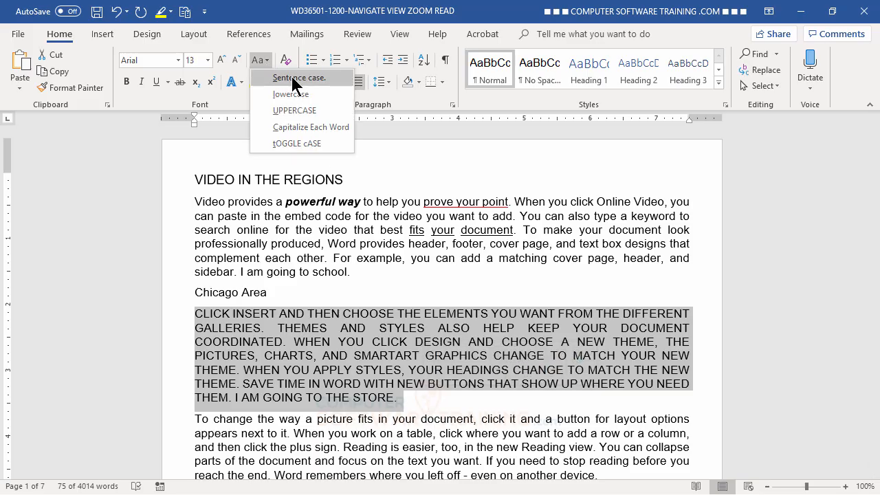
left_click(292, 78)
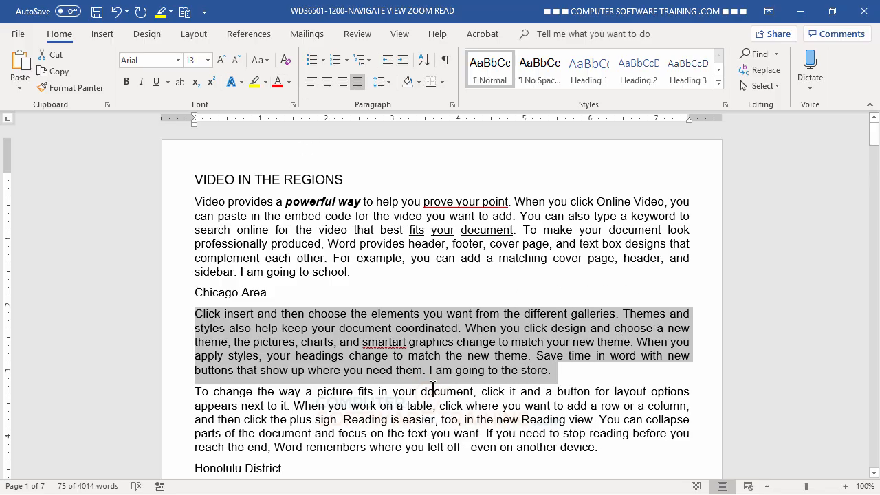
left_click(484, 328)
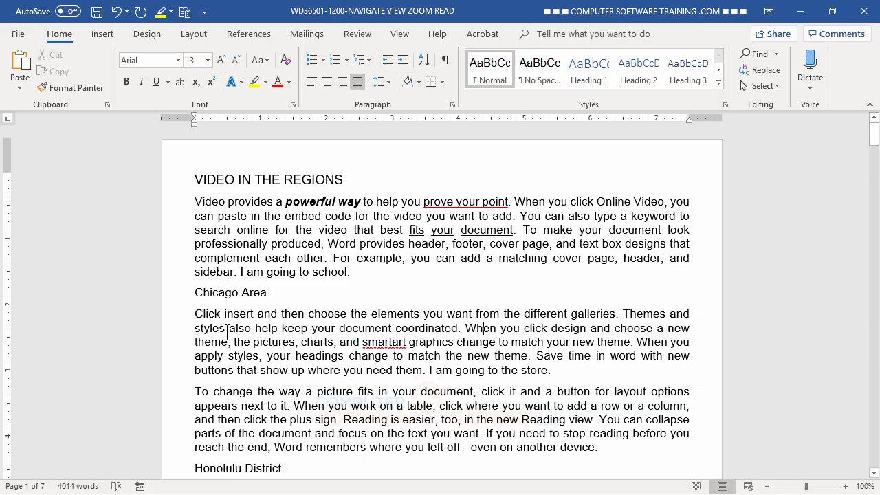
Apply tOGGLE cASE to the entire paragraph under "Chicago Area".
left_click_drag(196, 314, 563, 371)
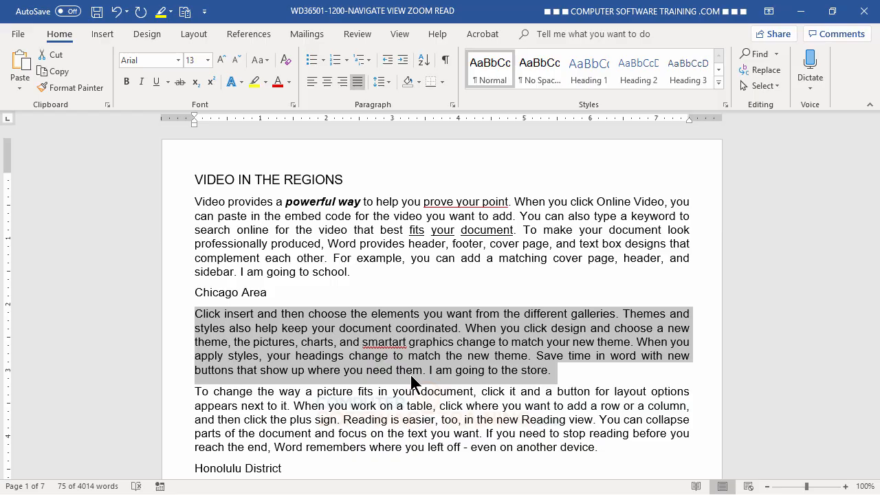
left_click(266, 62)
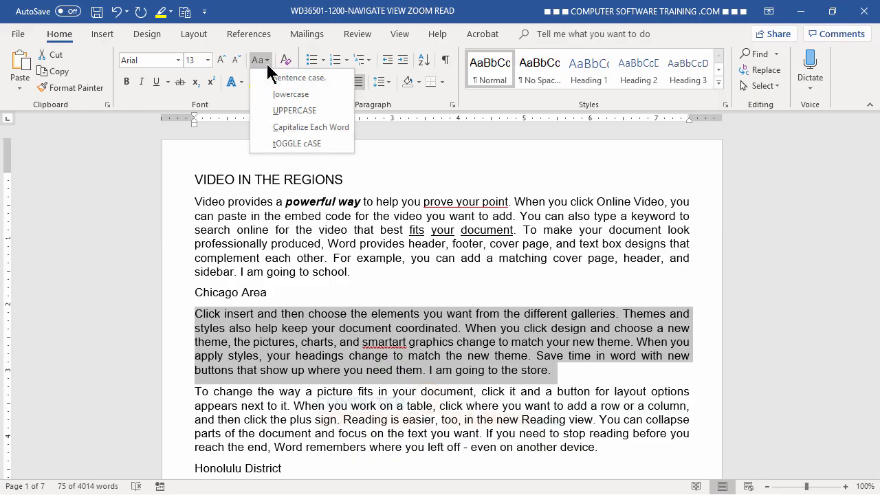
left_click(298, 143)
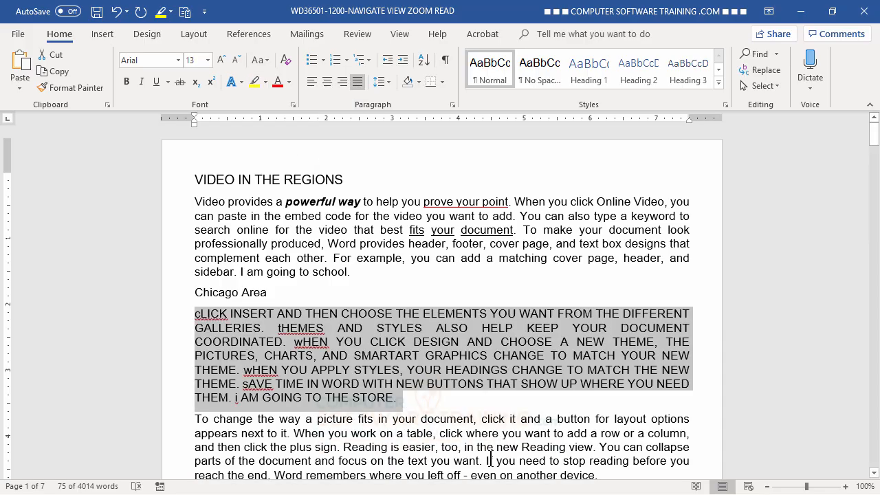
left_click(567, 433)
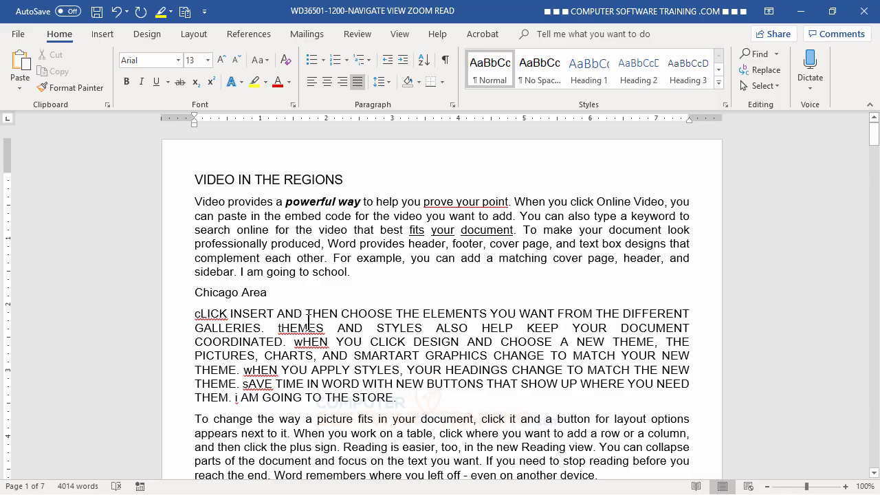
Try to restore the toggled paragraph under "Chicago Area" by applying Sentence case.
triple_click(356, 314)
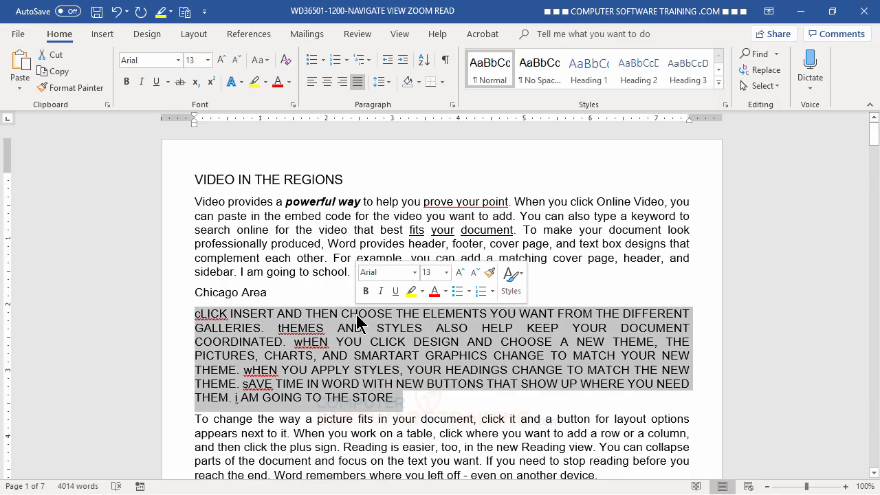
left_click(261, 60)
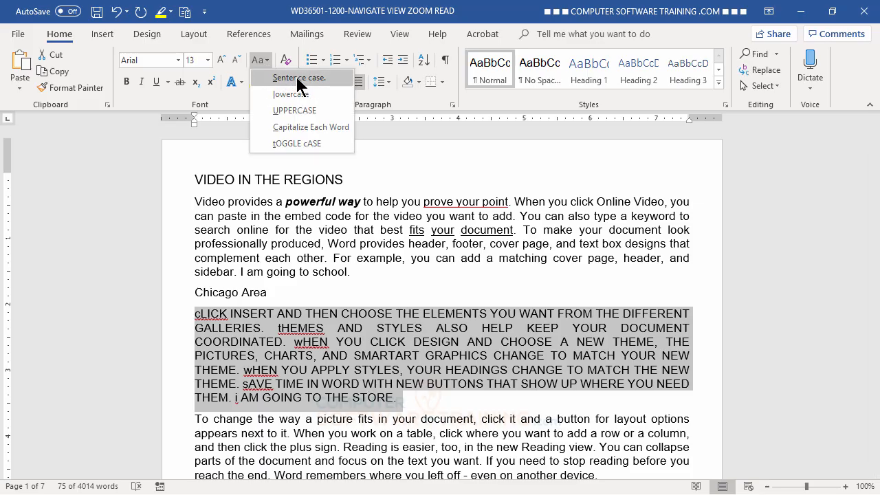
left_click(297, 77)
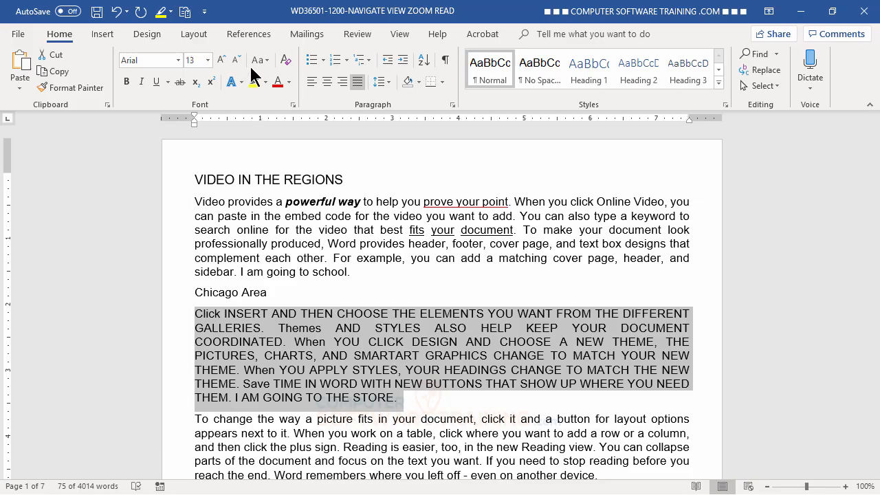
Convert the paragraph under "Chicago Area" to lowercase and reapply Sentence case to it.
left_click(267, 61)
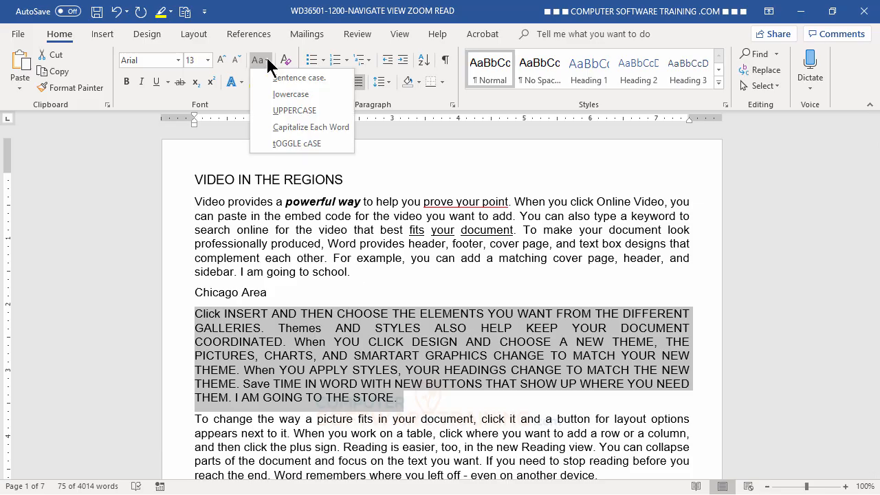
left_click(290, 94)
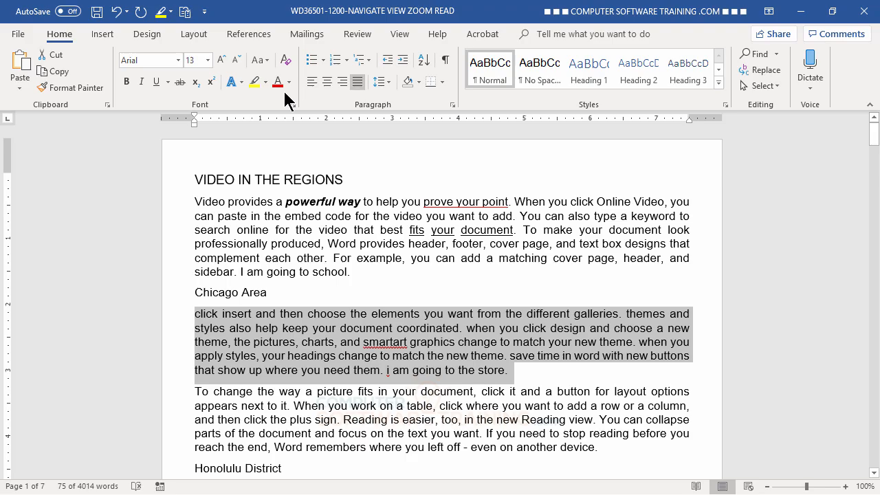
left_click(261, 61)
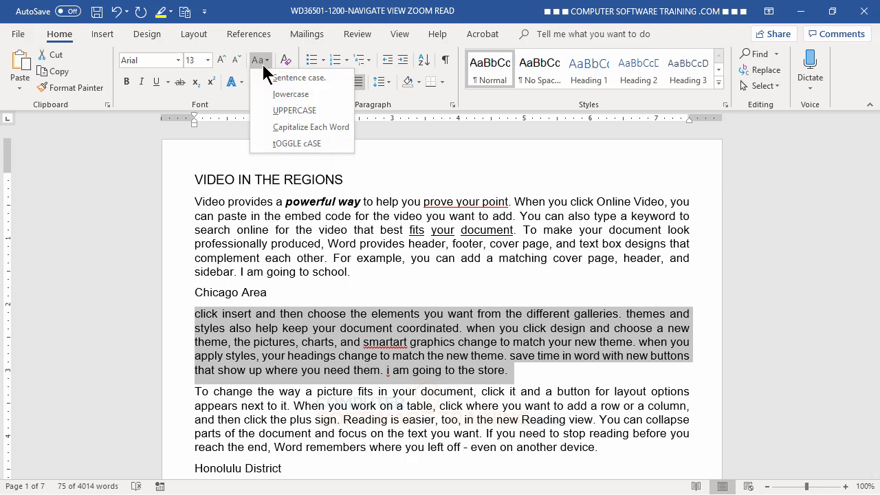
left_click(285, 78)
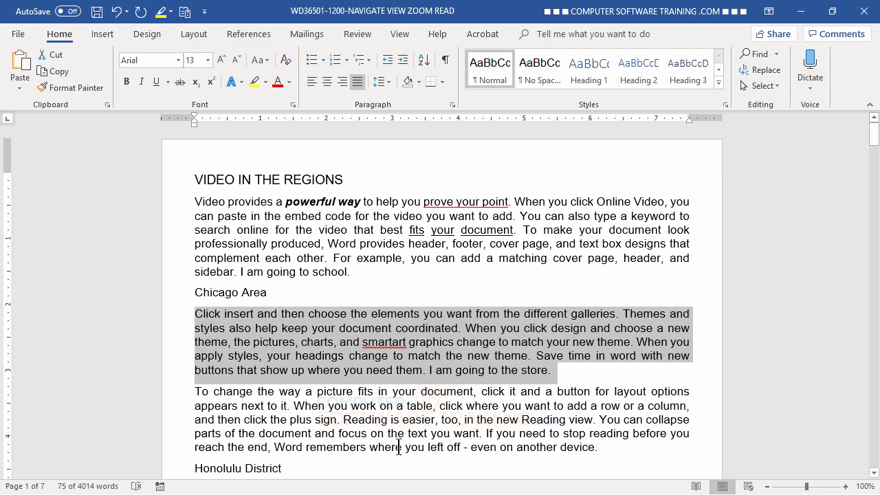
left_click(262, 61)
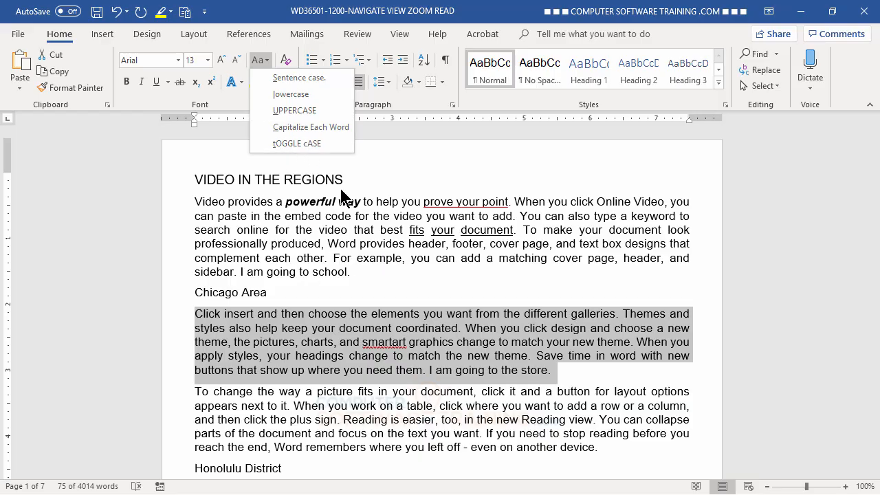
left_click(295, 185)
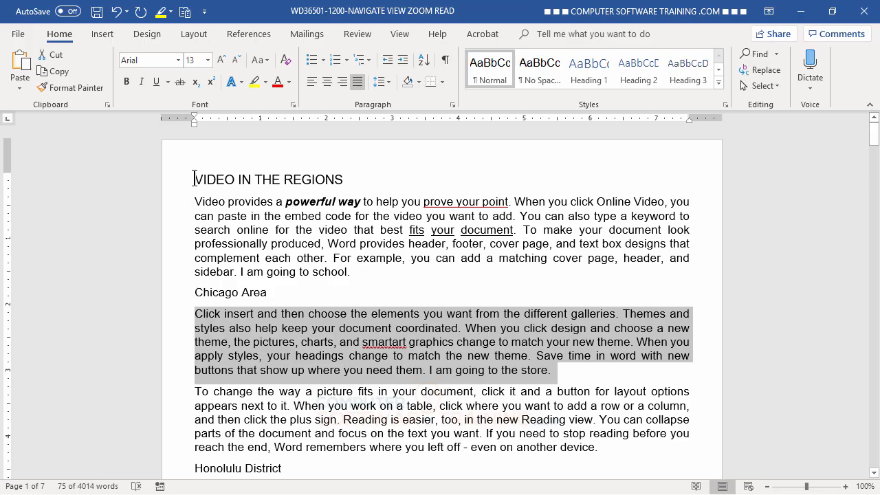
Change the uppercase heading "VIDEO IN THE REGIONS" to Capitalize Each Word.
left_click_drag(206, 178, 344, 180)
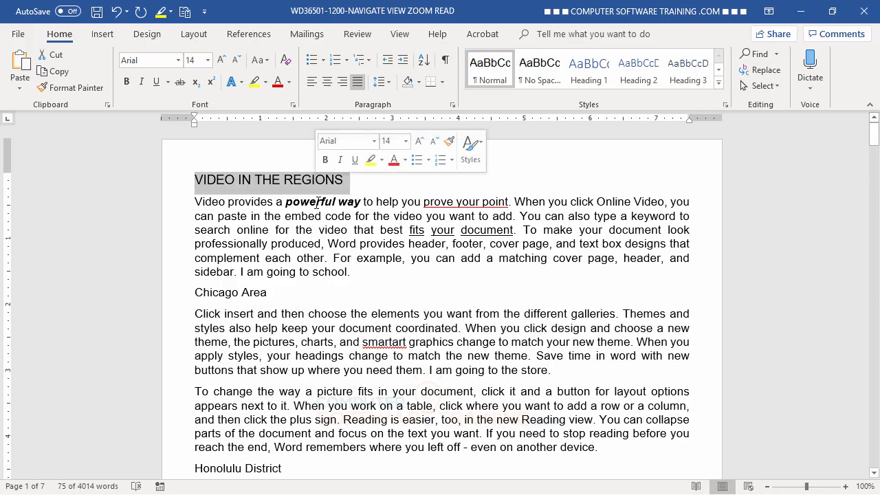
left_click(265, 60)
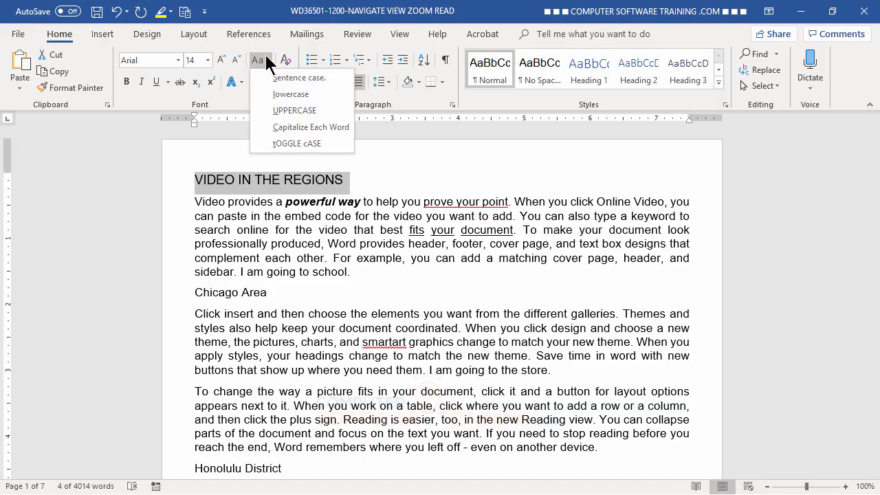
left_click(293, 127)
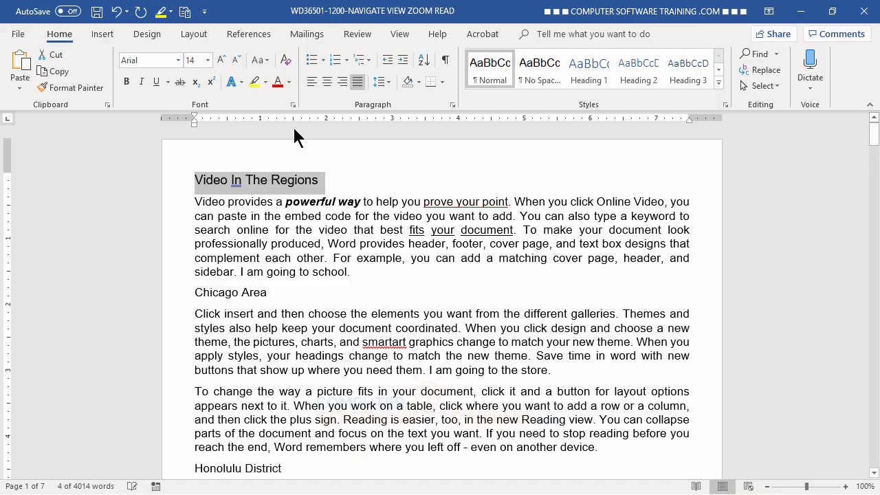
left_click(331, 370)
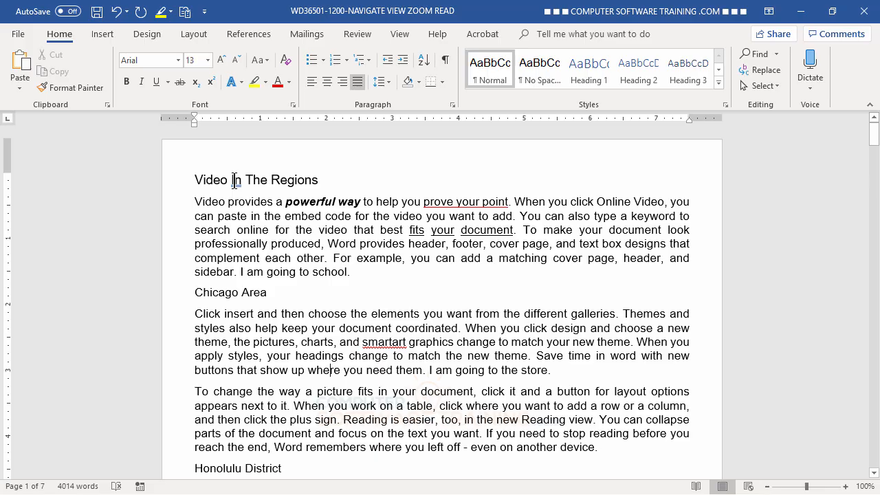
In the first heading, accept the grammar suggestion "in" for "In" and replace the capital T of "The" with "t".
right_click(234, 180)
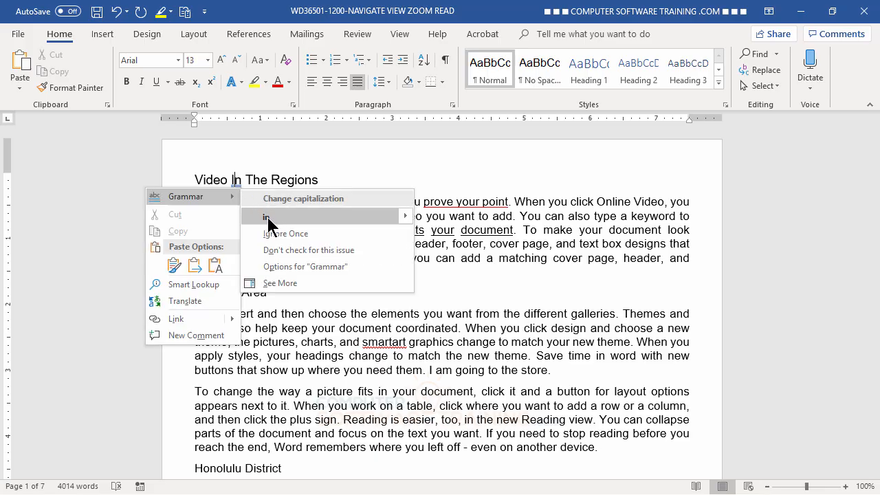
left_click(268, 217)
left_click(292, 274)
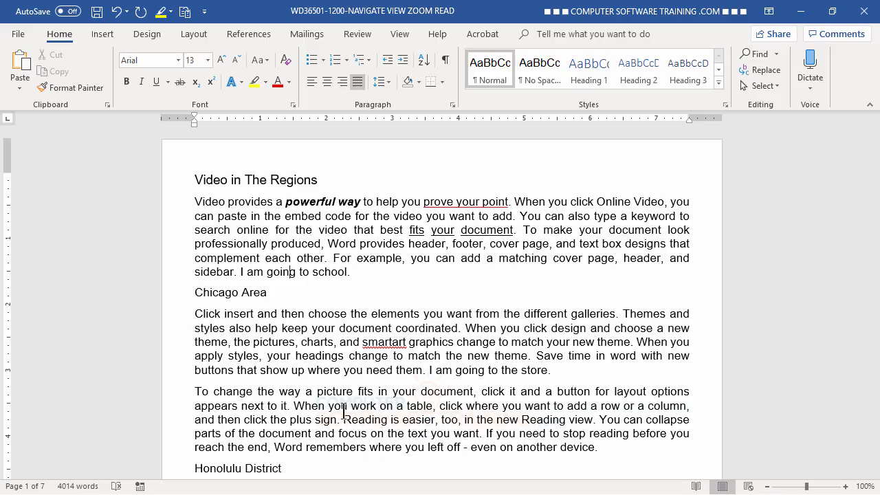
left_click(251, 180)
key("BackSpace")
type("t")
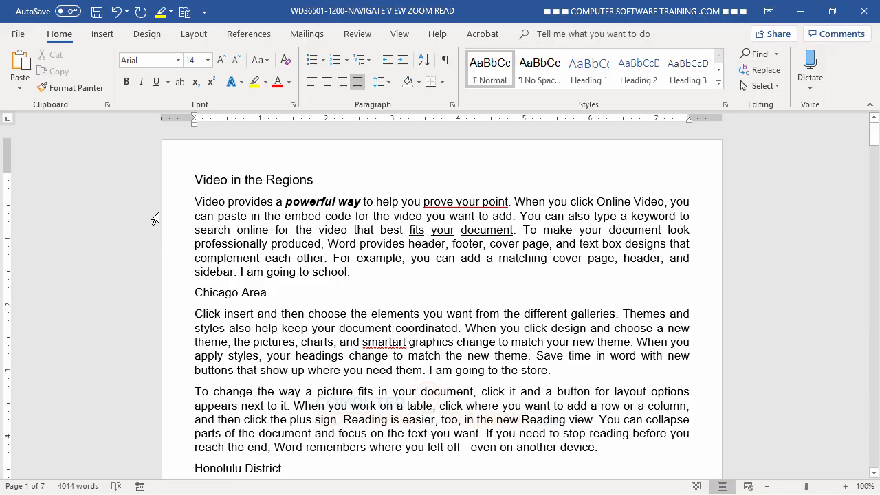
Reapply Capitalize Each Word to the heading "Video in the Regions".
left_click_drag(196, 179, 314, 180)
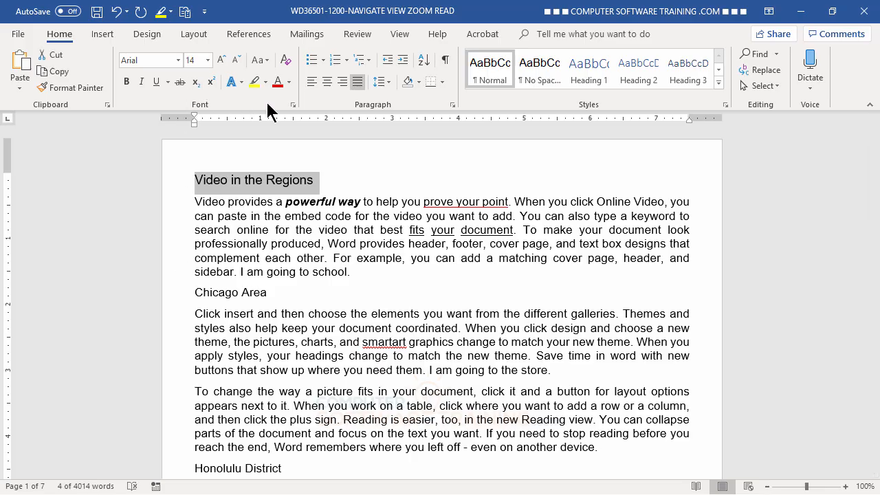
left_click(257, 60)
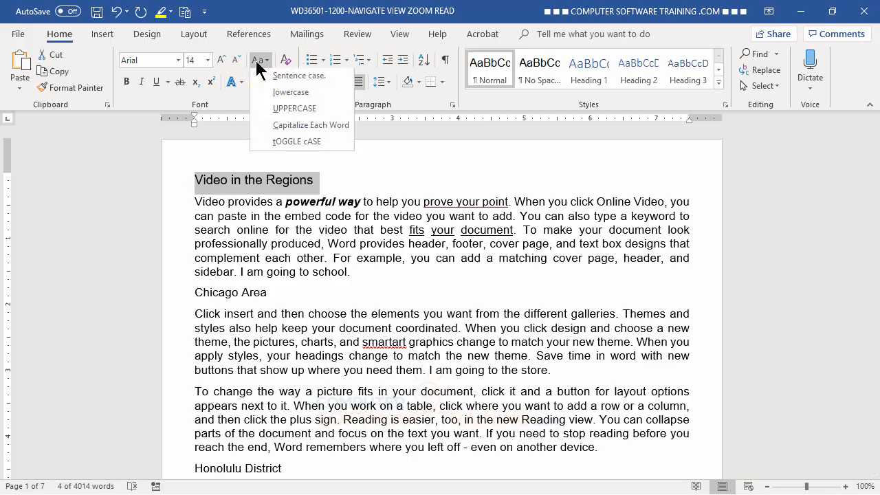
left_click(310, 127)
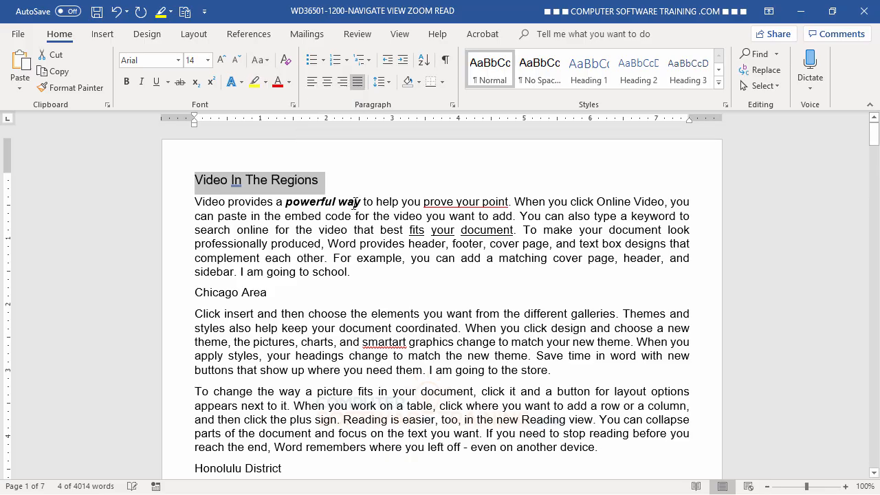
left_click(387, 257)
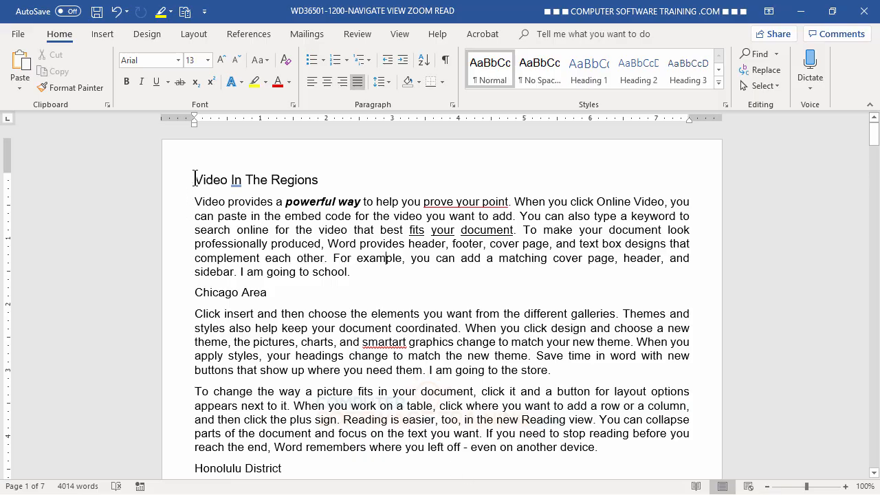
Apply the Small caps font effect to the heading "Video In The Regions".
left_click_drag(194, 179, 321, 180)
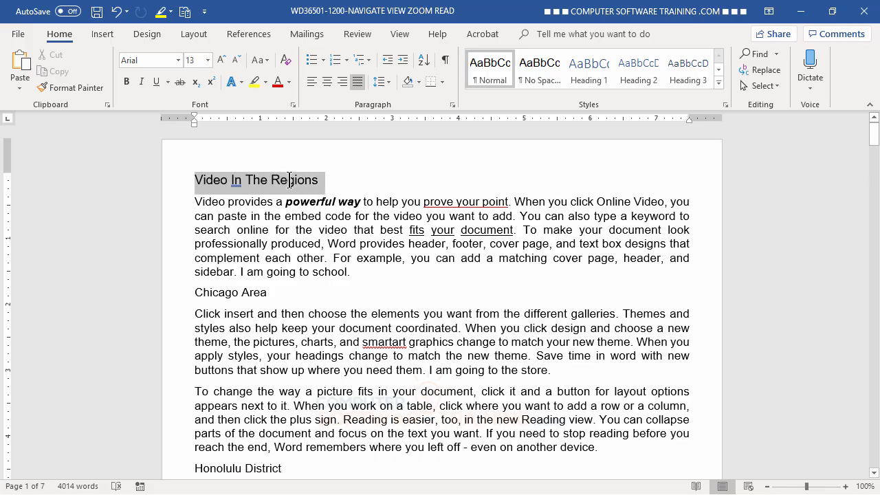
left_click(264, 61)
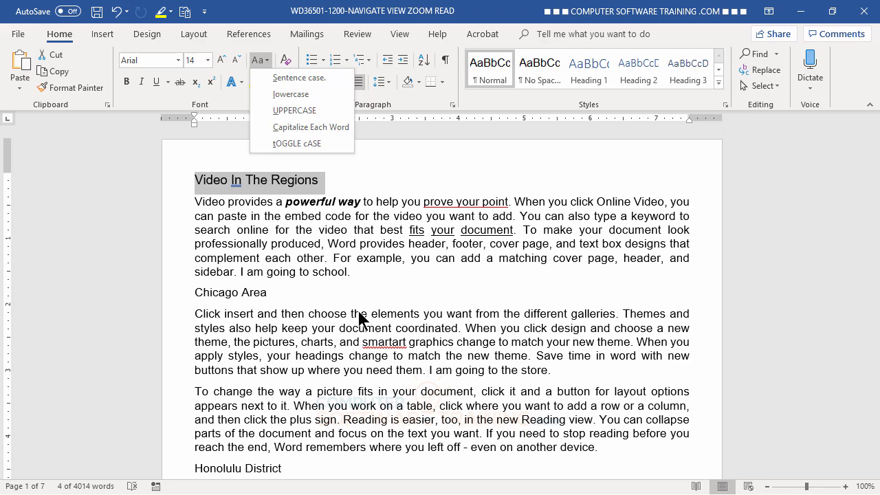
left_click(360, 201)
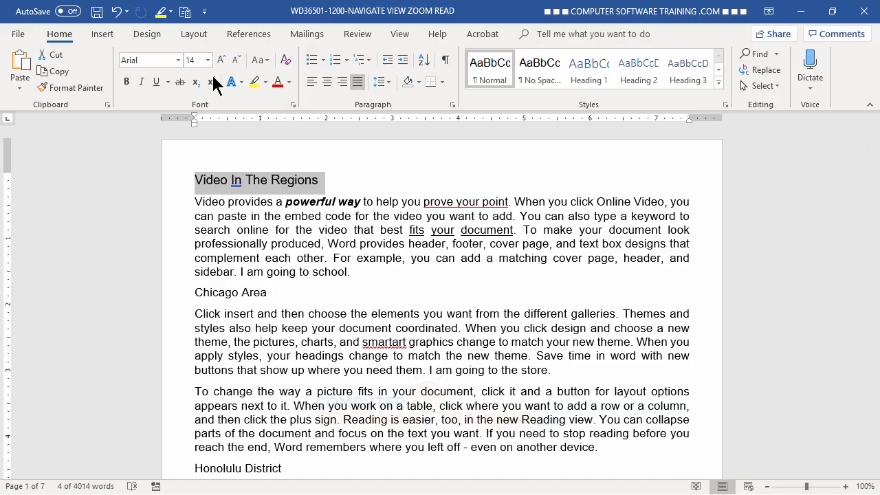
left_click(293, 105)
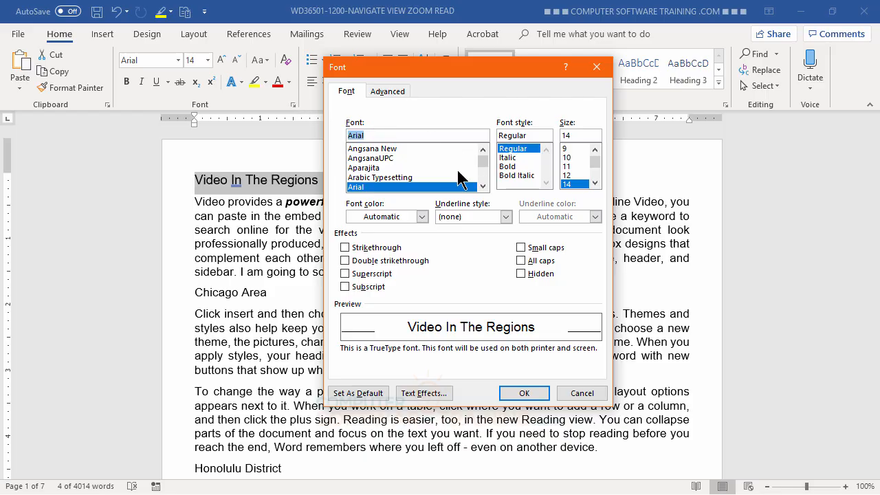
left_click(523, 246)
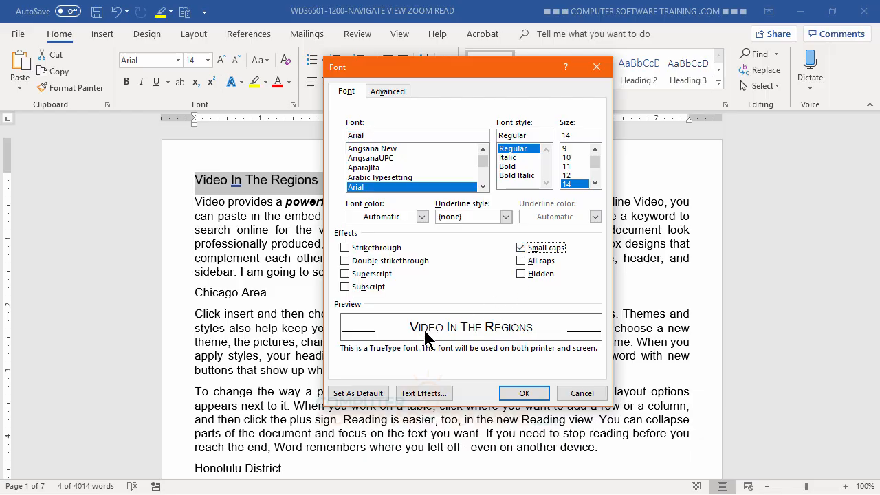
left_click(522, 393)
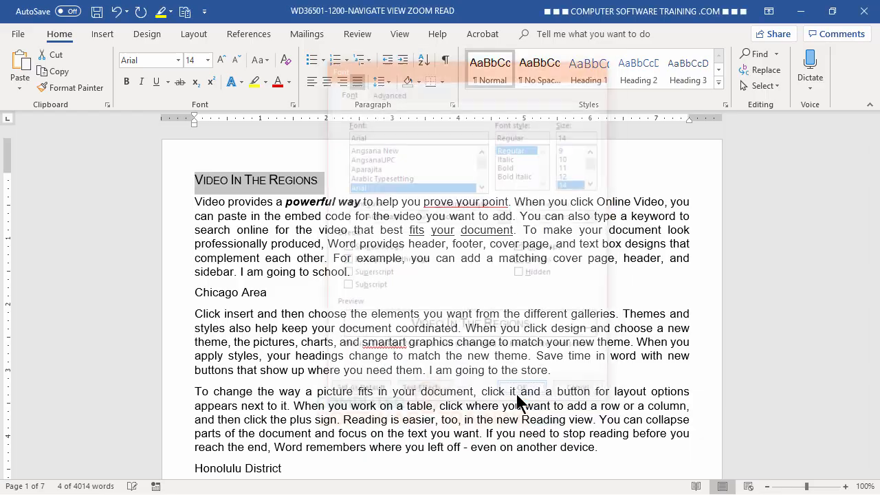
left_click(371, 258)
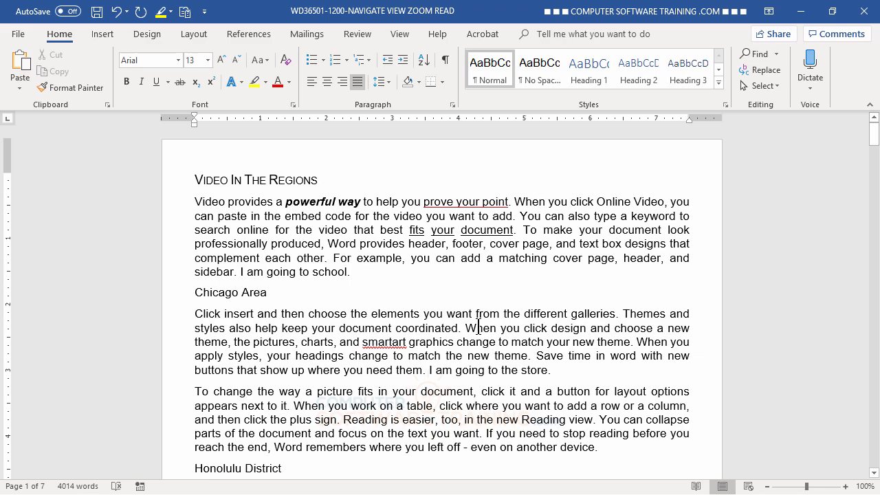
Strike through the sentence beginning "When you click design and choose a new theme" under "Chicago Area".
left_click(518, 326, "ctrl")
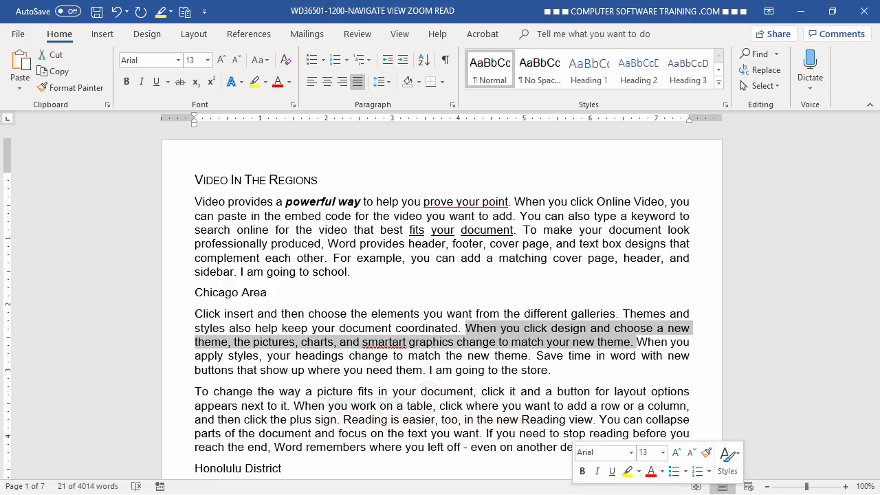
left_click(180, 84)
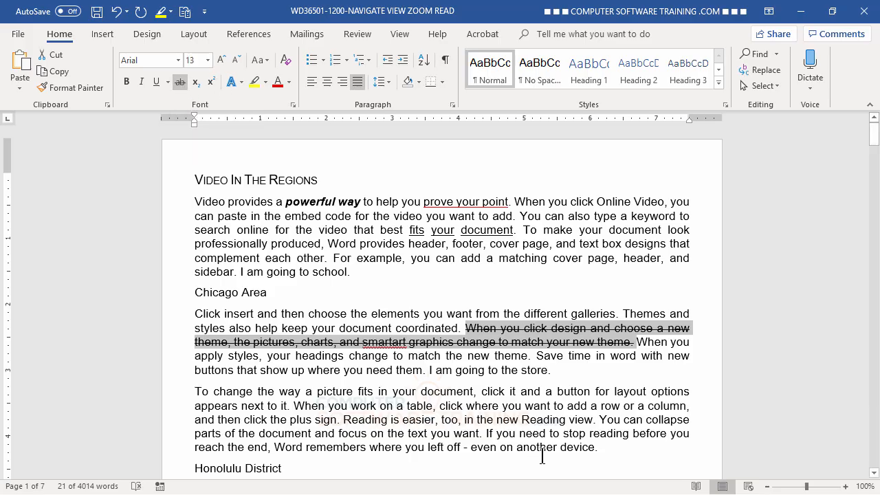
left_click(507, 421)
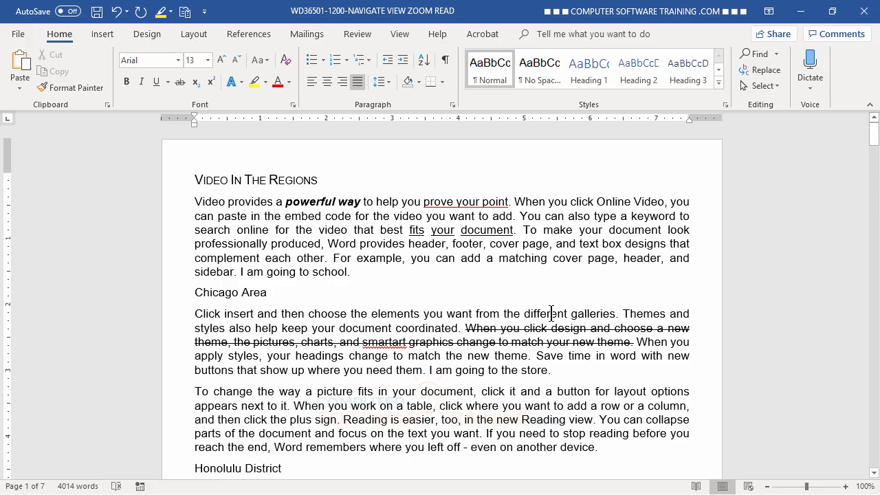
Apply the Double strikethrough font effect to the first sentence under "Chicago Area".
left_click(292, 311, "ctrl")
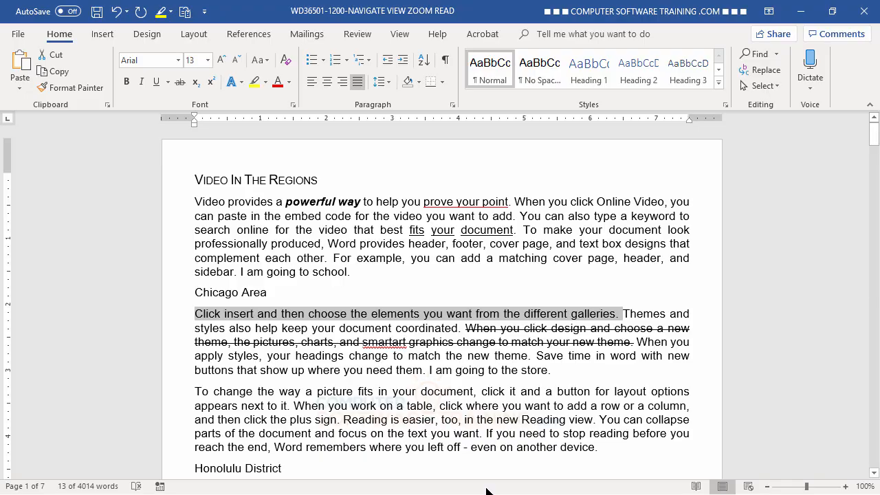
left_click(295, 104)
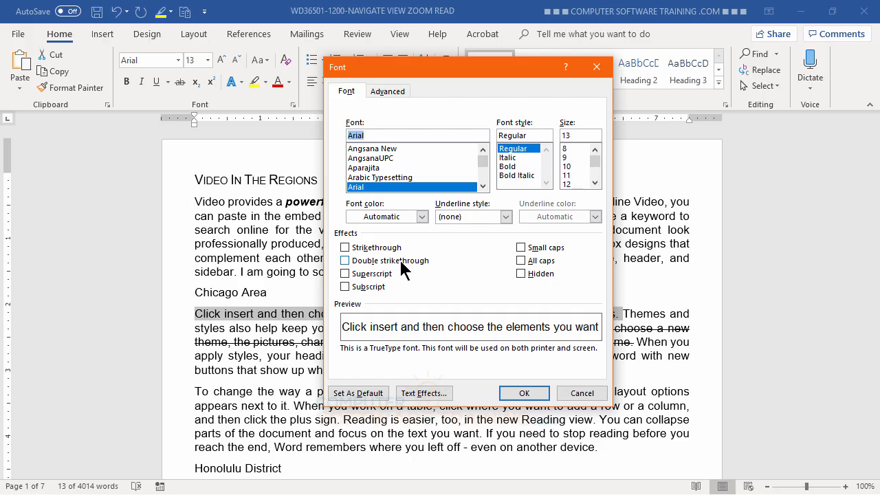
left_click(345, 261)
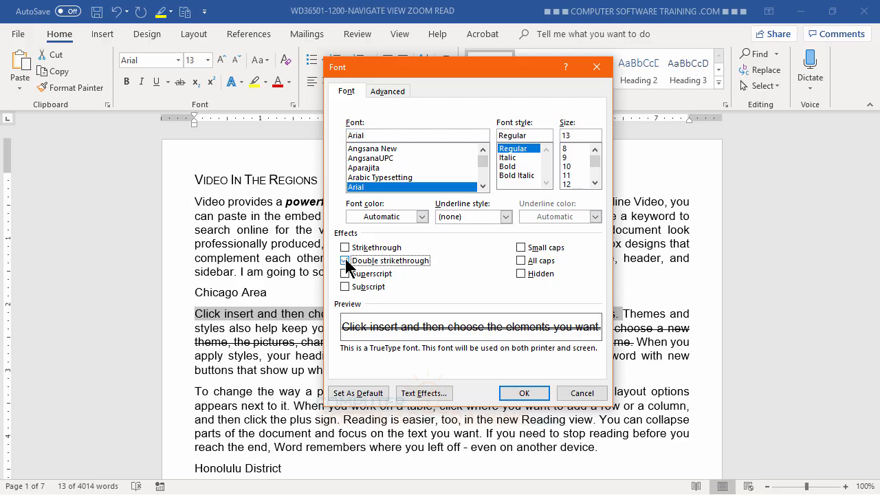
left_click(508, 391)
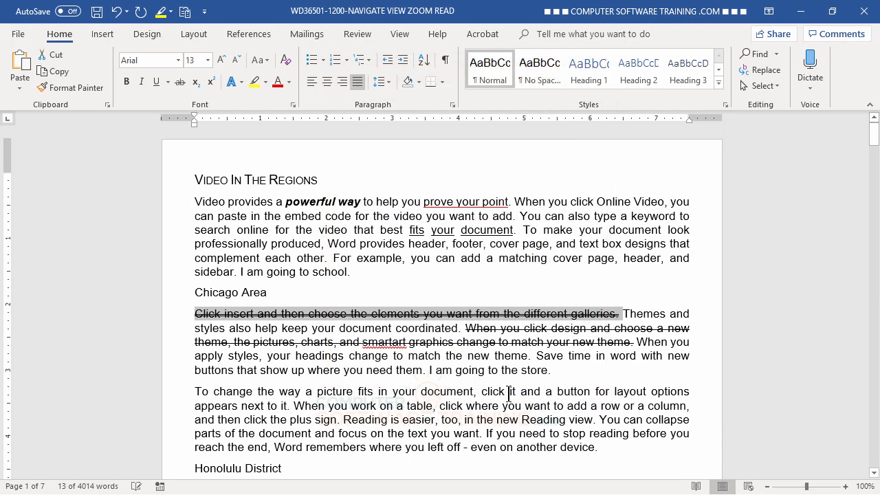
left_click(506, 392)
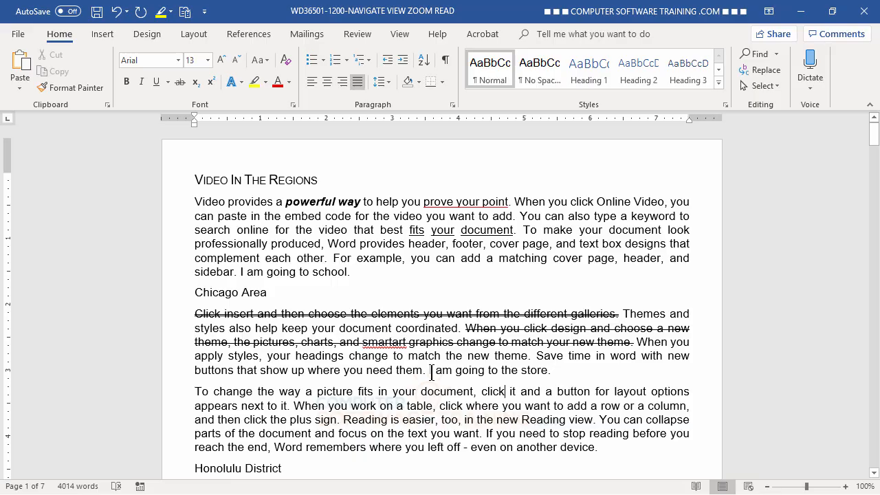
Remove the double strikethrough from the first sentence under "Chicago Area".
left_click(215, 309, "ctrl")
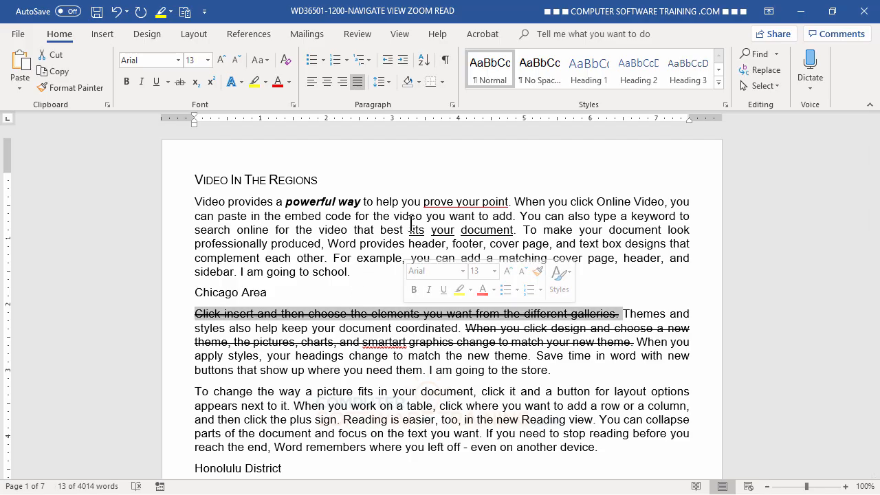
left_click(294, 105)
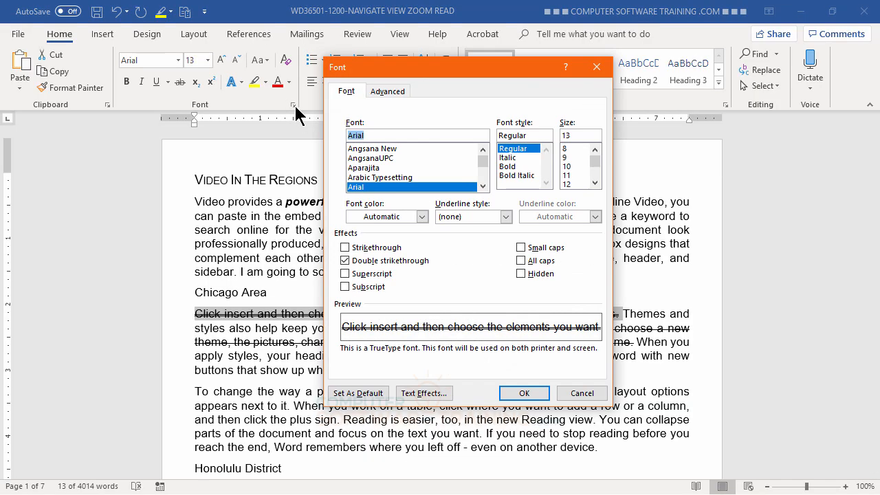
left_click(345, 260)
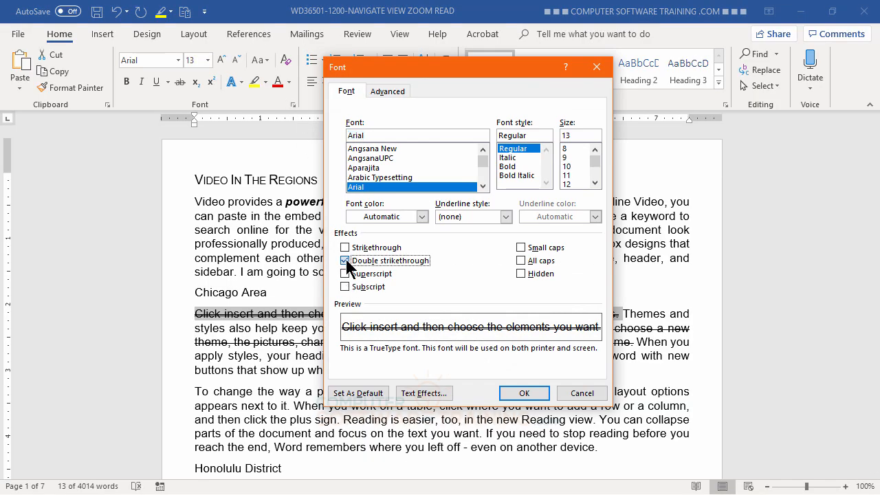
left_click(527, 398)
left_click(560, 410)
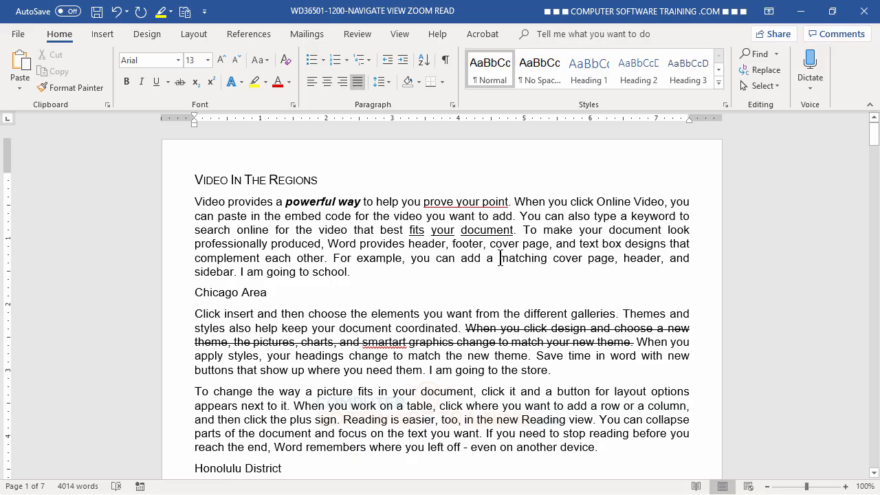
Set the font color of "matching cover page" in the first paragraph to the standard dark red.
left_click_drag(499, 259, 600, 259)
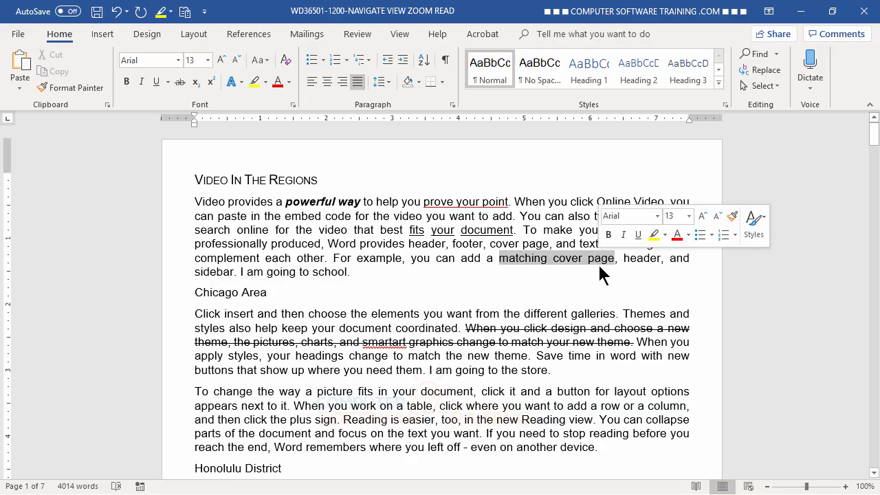
left_click(289, 82)
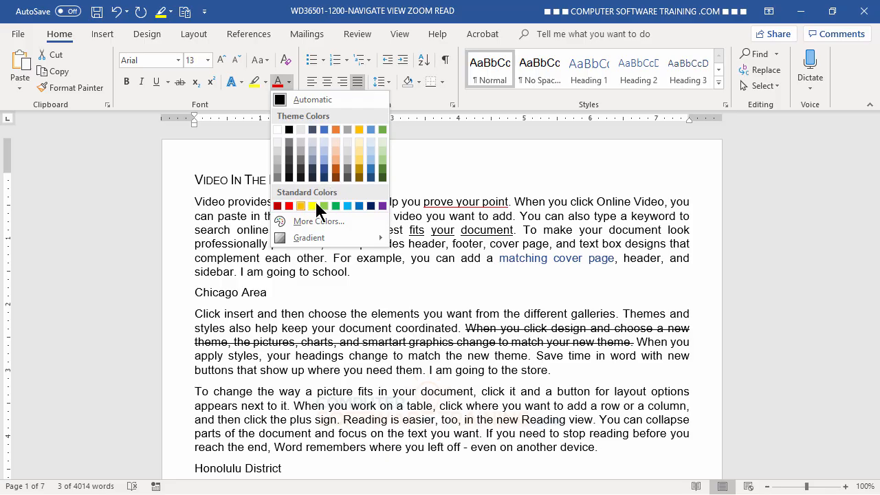
left_click(277, 206)
left_click(451, 290)
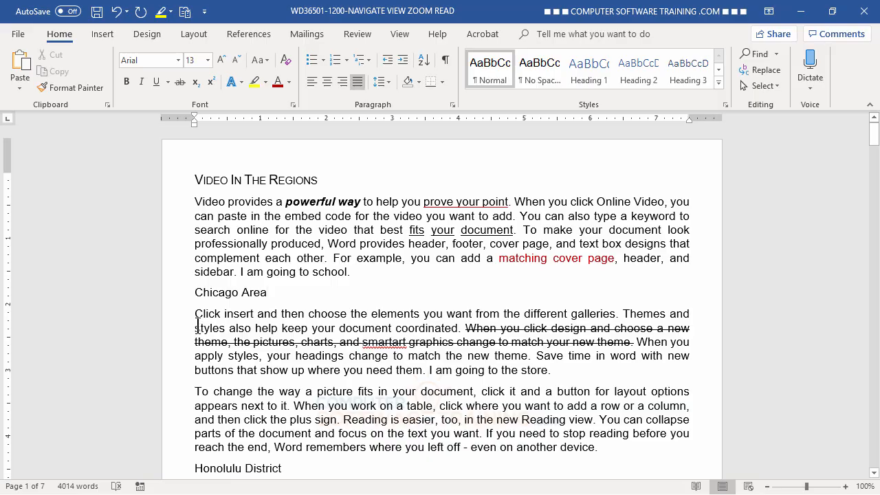
Highlight the words "Click insert and then choose" under "Chicago Area" in yellow.
left_click_drag(195, 313, 326, 320)
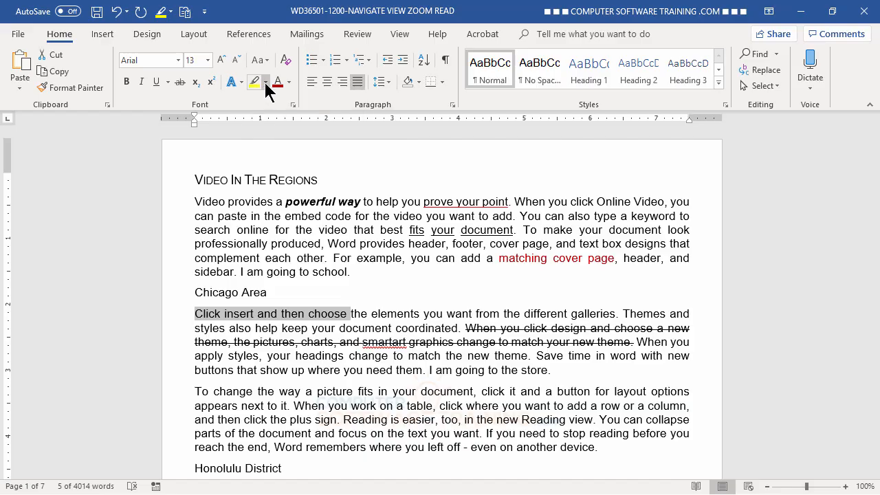
left_click(265, 81)
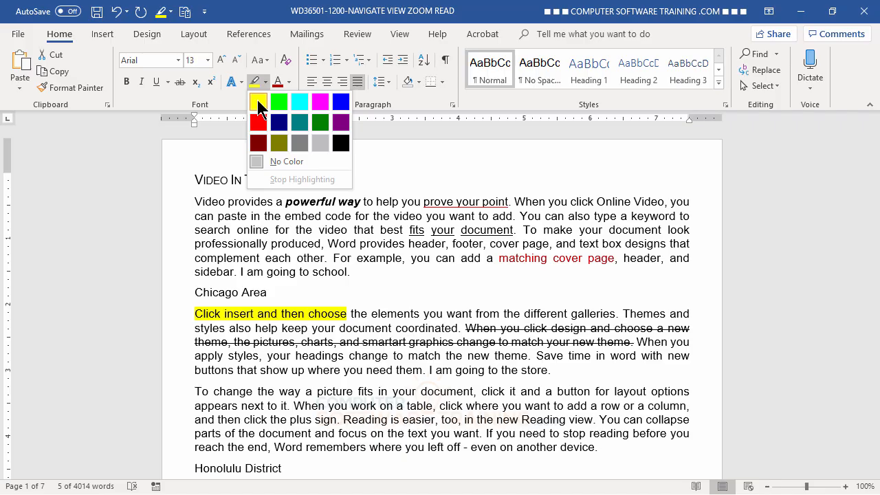
left_click(258, 104)
key("Right")
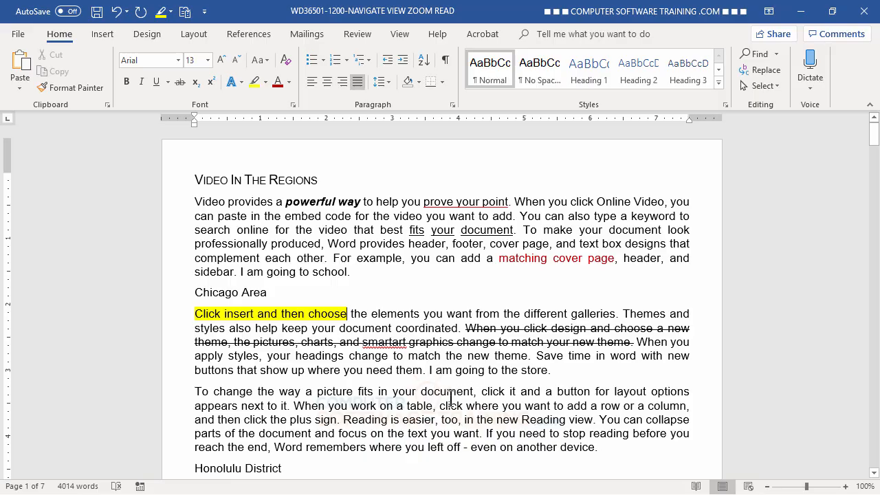
Use the yellow highlighter pen to mark "you want from", "the new theme" and "word with" under "Chicago Area".
left_click(266, 82)
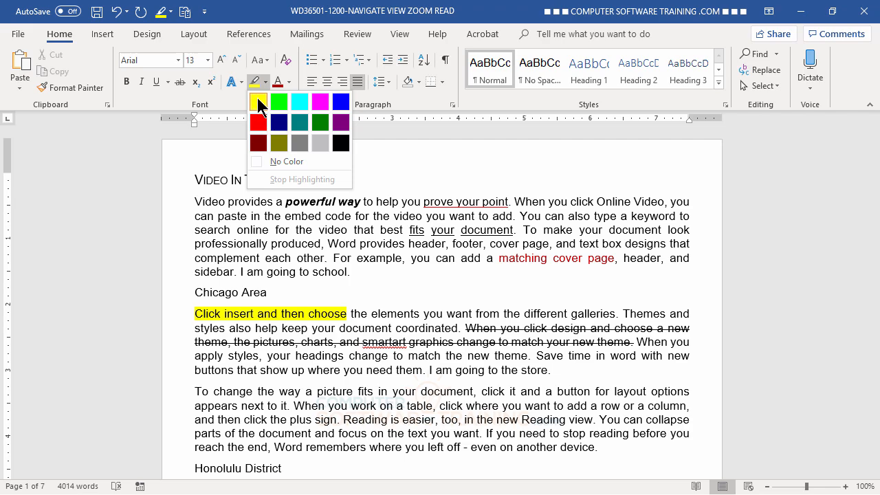
left_click(259, 104)
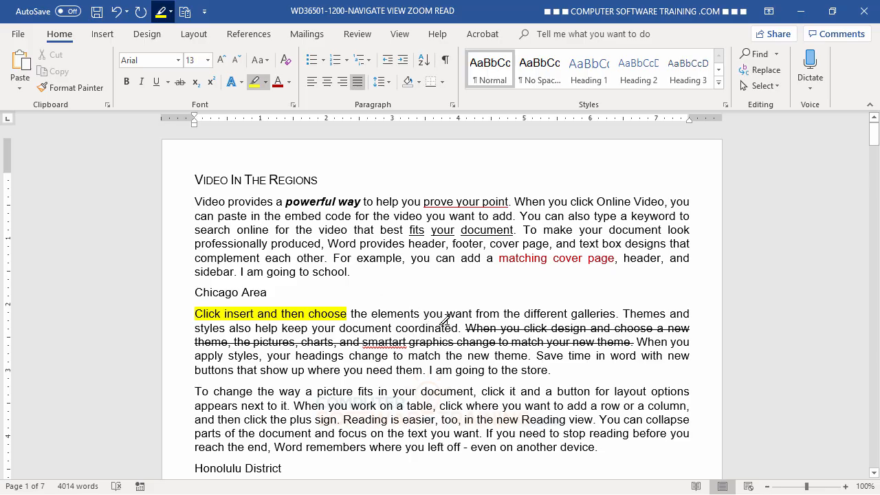
left_click_drag(429, 314, 500, 315)
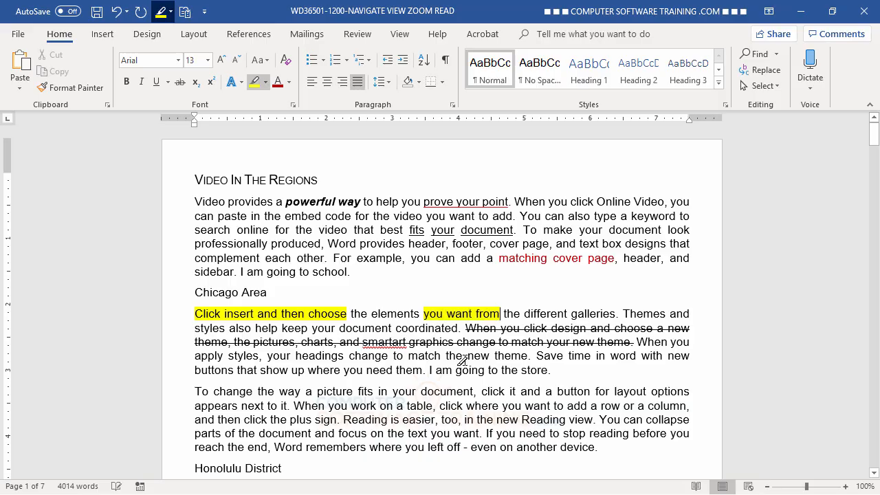
left_click_drag(445, 356, 528, 356)
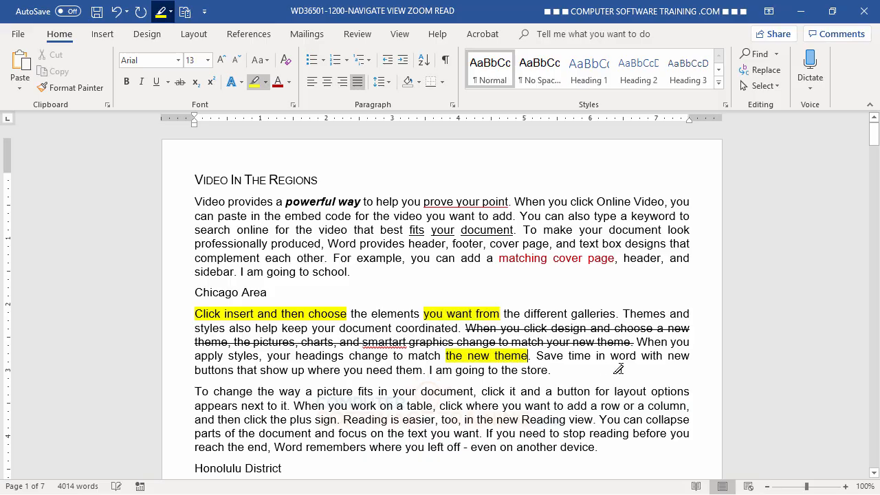
left_click_drag(610, 356, 663, 355)
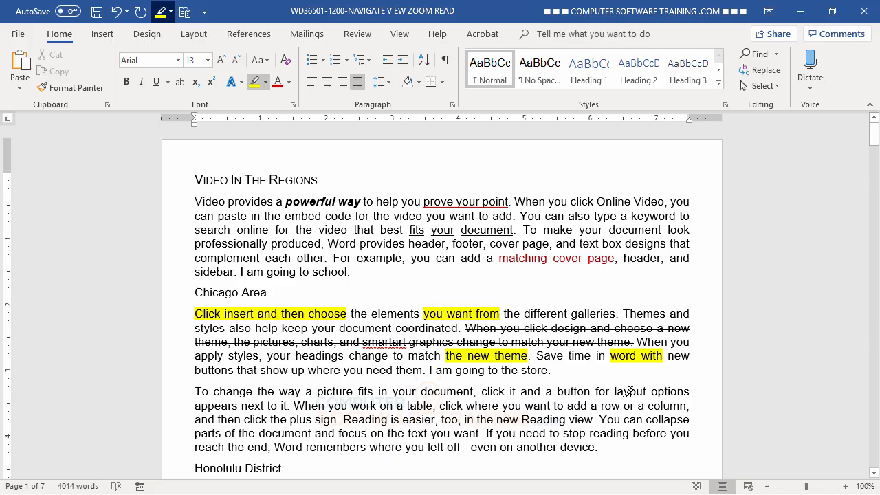
left_click(255, 82)
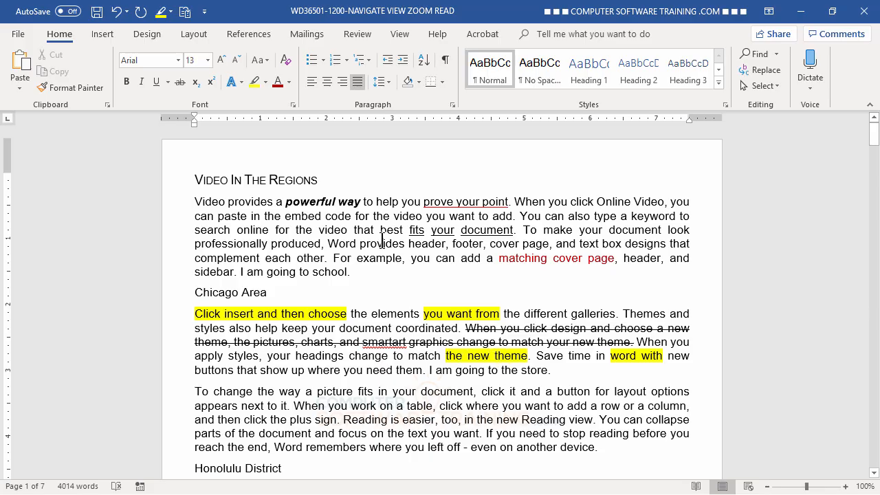
Remove the highlighting from "the new theme" and "you want from" using the No Color highlighter.
left_click(266, 82)
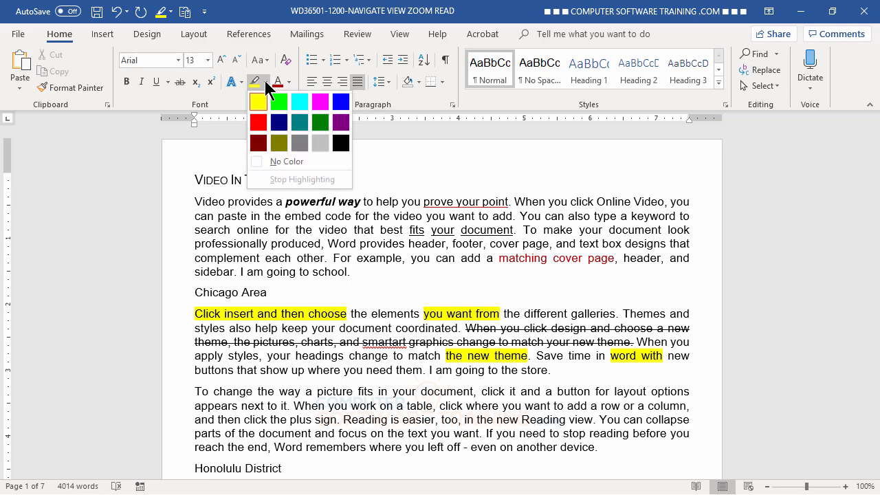
left_click(277, 161)
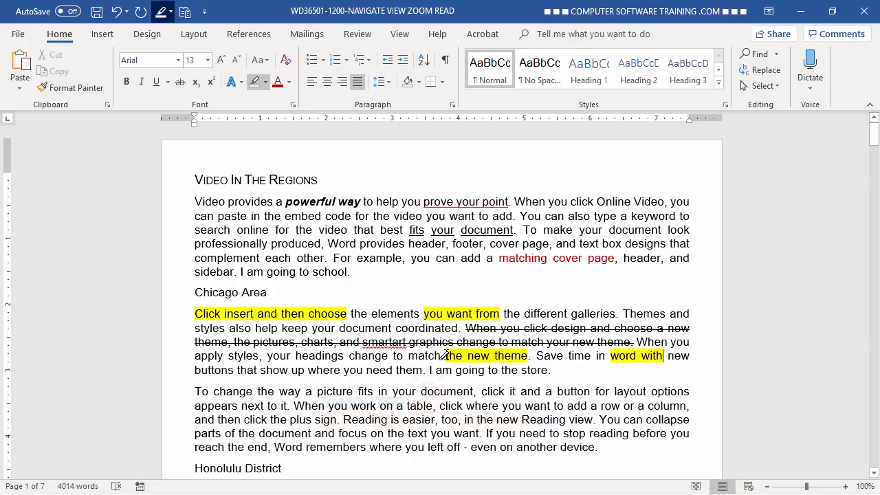
mouse_move(445, 356)
left_mouse_down()
mouse_move(484, 356)
mouse_move(517, 374)
mouse_move(521, 355)
left_mouse_up()
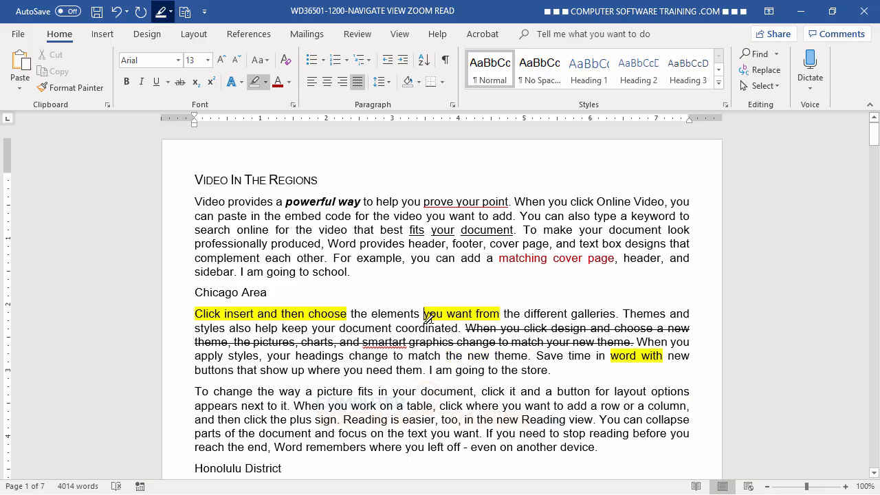
mouse_move(428, 318)
left_mouse_down()
mouse_move(463, 329)
mouse_move(497, 314)
left_mouse_up()
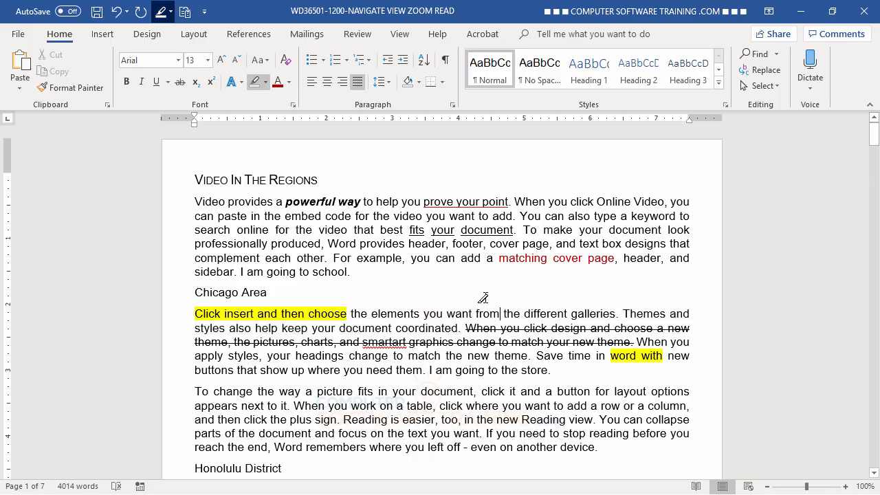
Turn off the highlighter and apply the first preset text effect, black with a shadow, to the heading "Video In The Regions".
key("Escape")
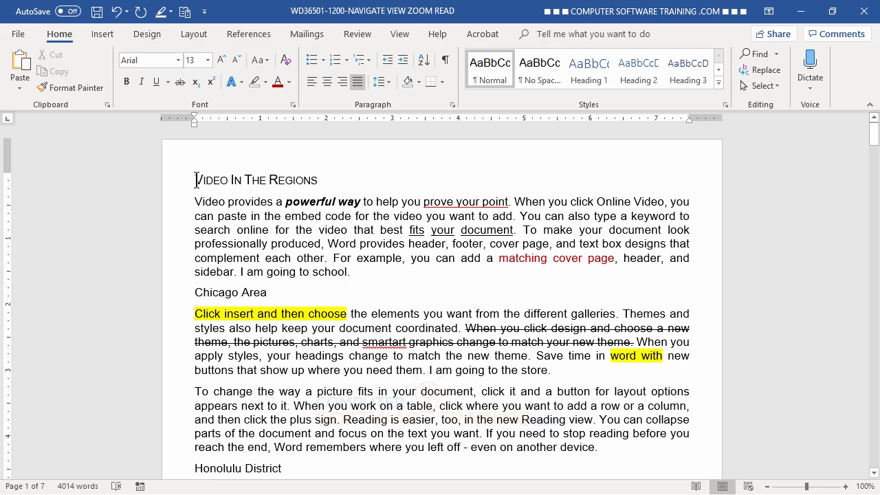
left_click_drag(196, 180, 292, 184)
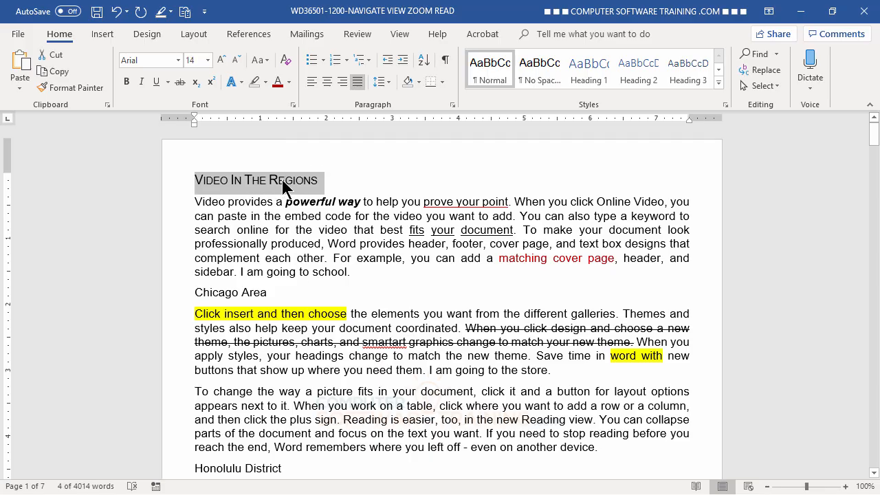
left_click(241, 83)
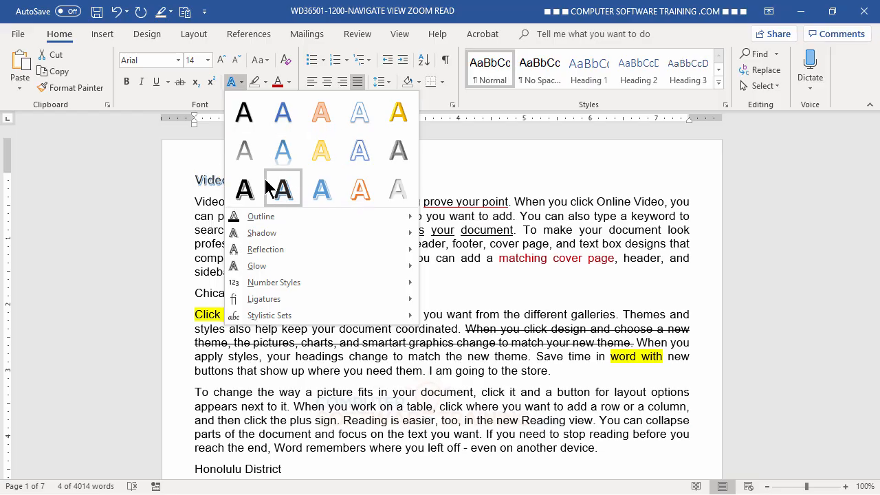
left_click(246, 118)
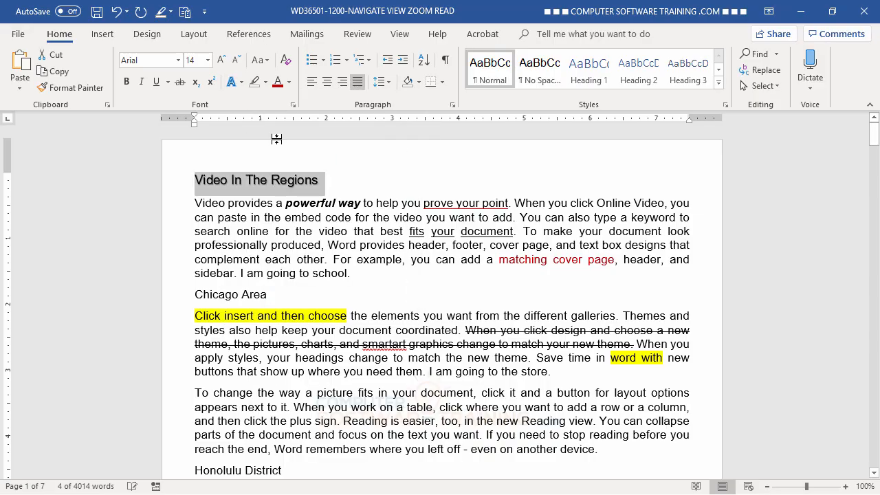
left_click(300, 246)
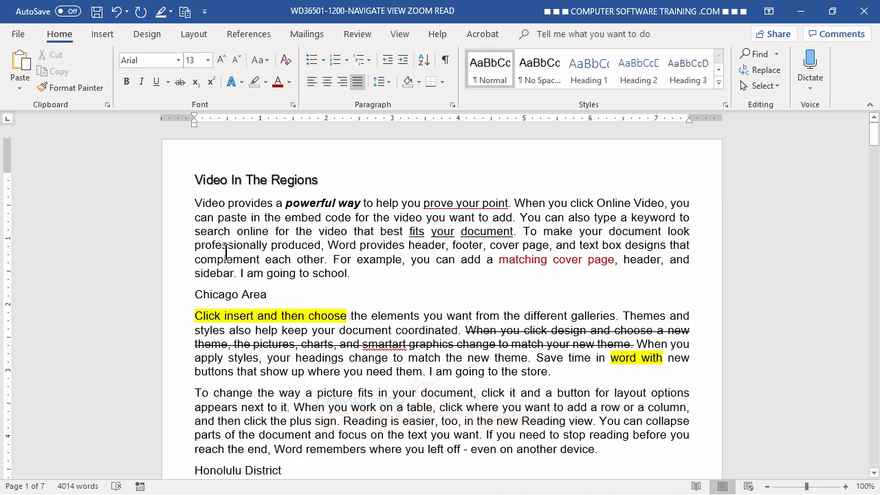
Review the outline text-effect options for the heading "Video In The Regions" and give it the middle outer shadow from the first row.
left_click_drag(194, 180, 322, 181)
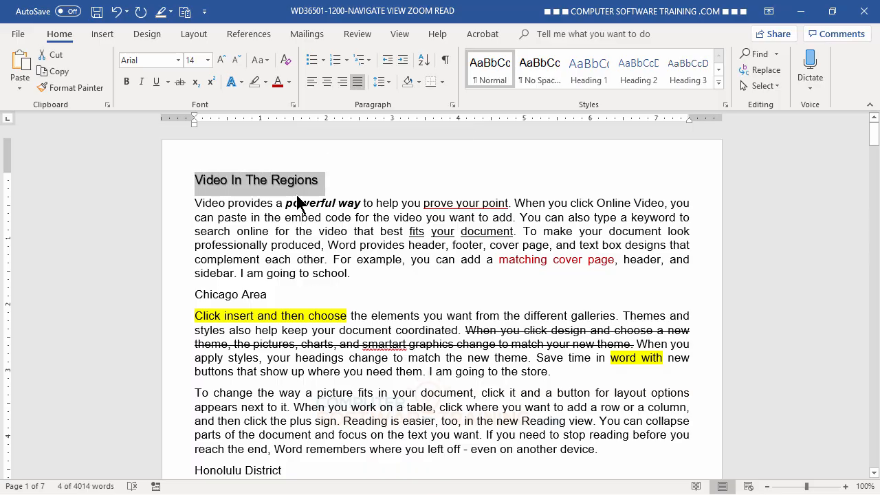
left_click(241, 88)
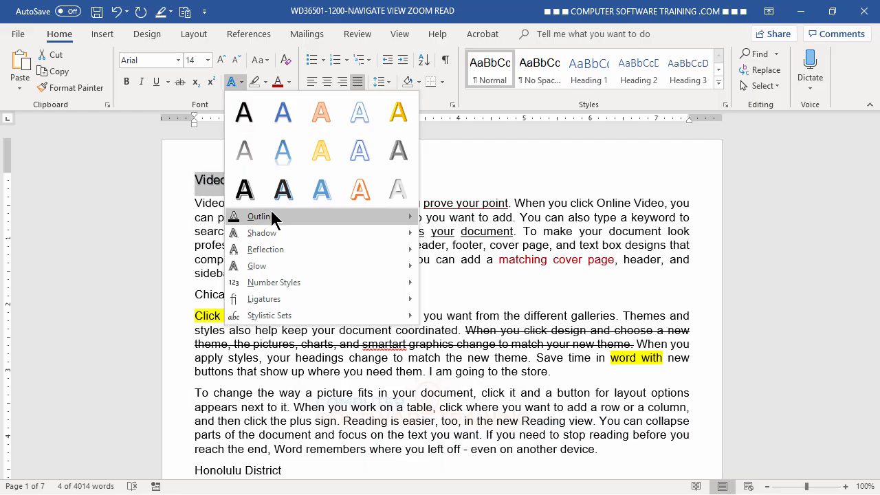
mouse_move(273, 219)
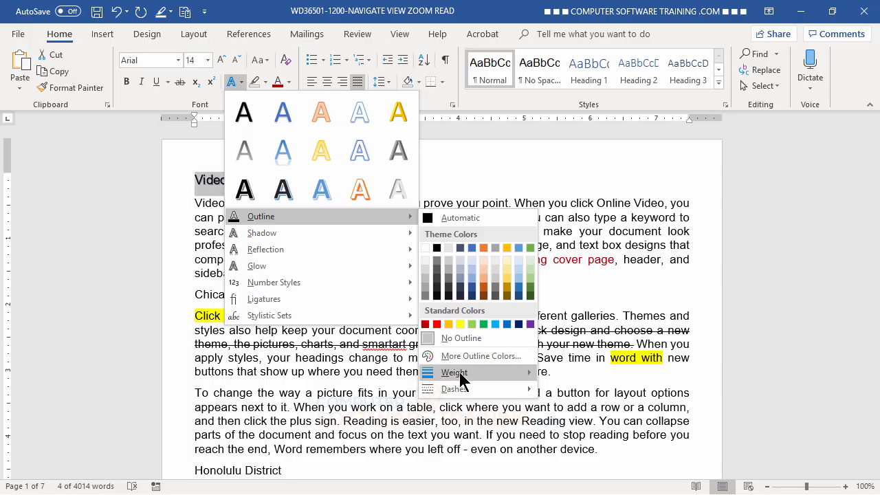
mouse_move(462, 379)
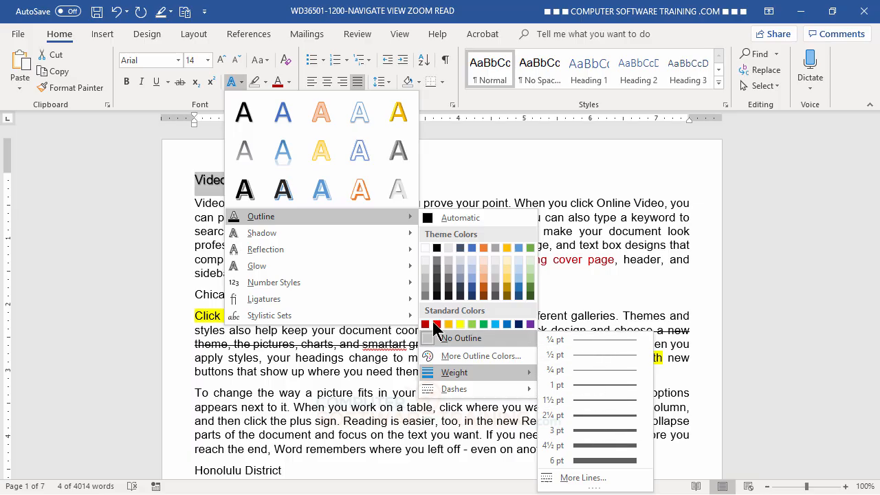
mouse_move(273, 233)
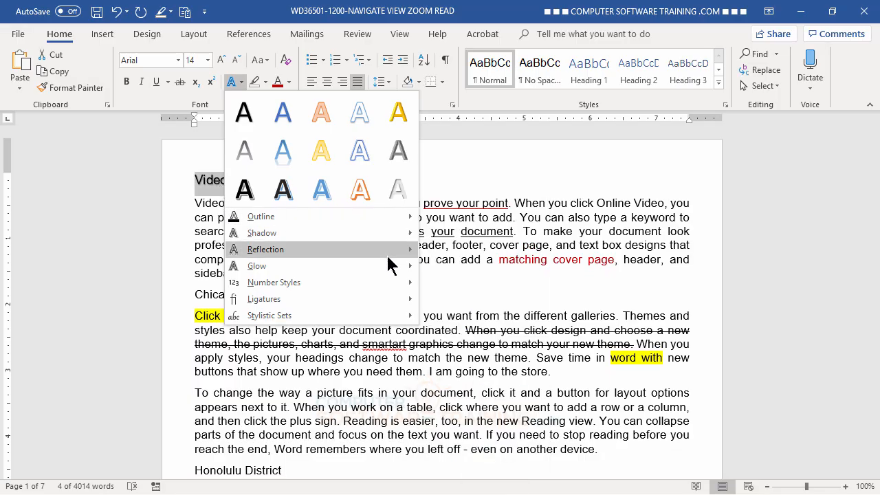
mouse_move(330, 236)
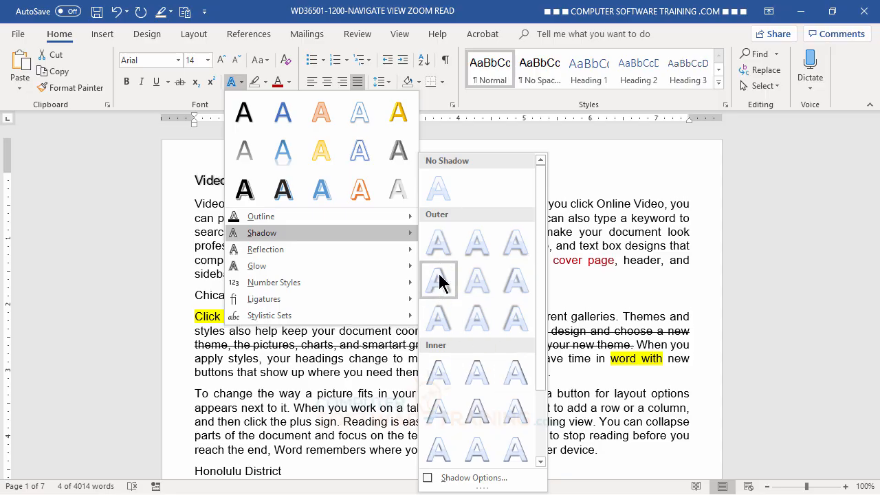
left_click(474, 249)
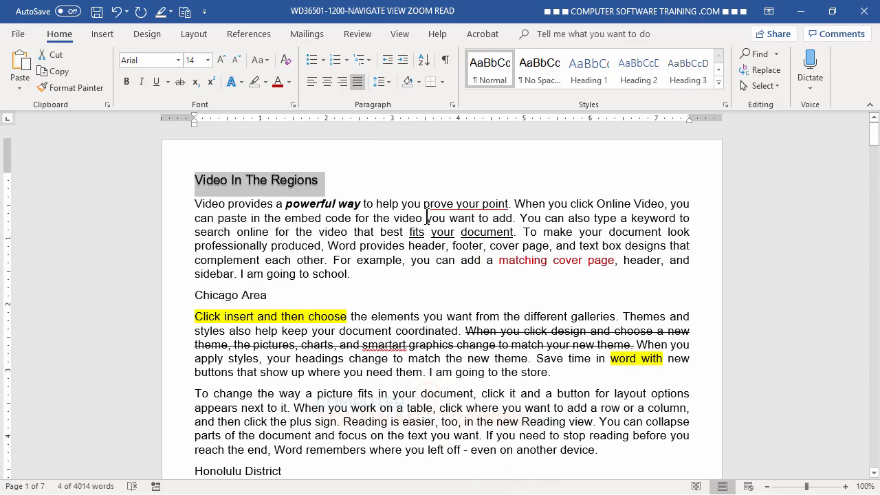
Review the glow and number style options for the heading and set its ligatures to Historical and Discretionary.
left_click(237, 82)
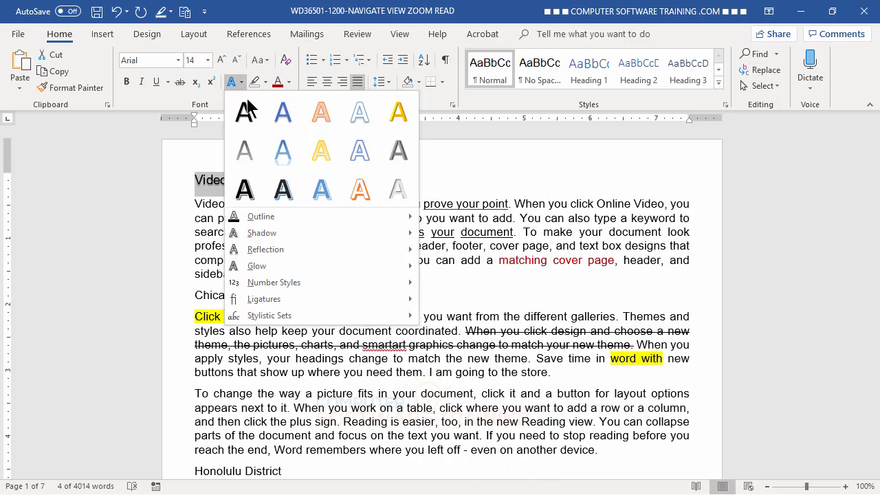
mouse_move(273, 256)
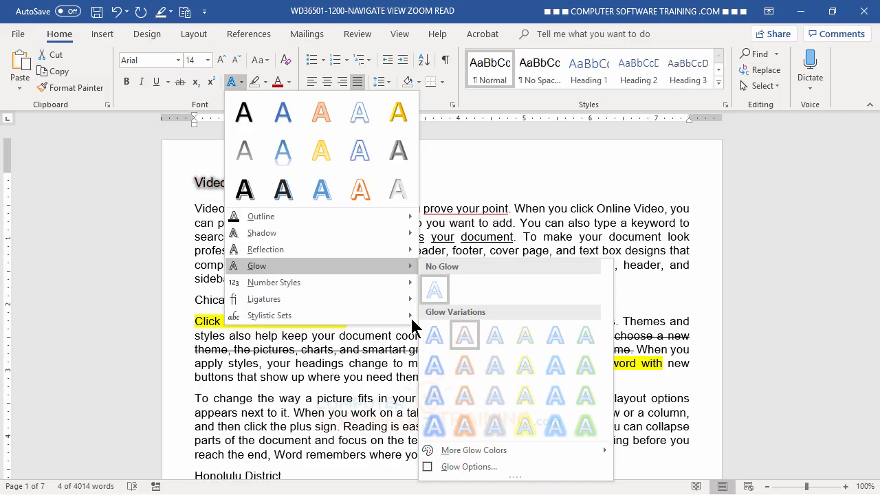
mouse_move(318, 295)
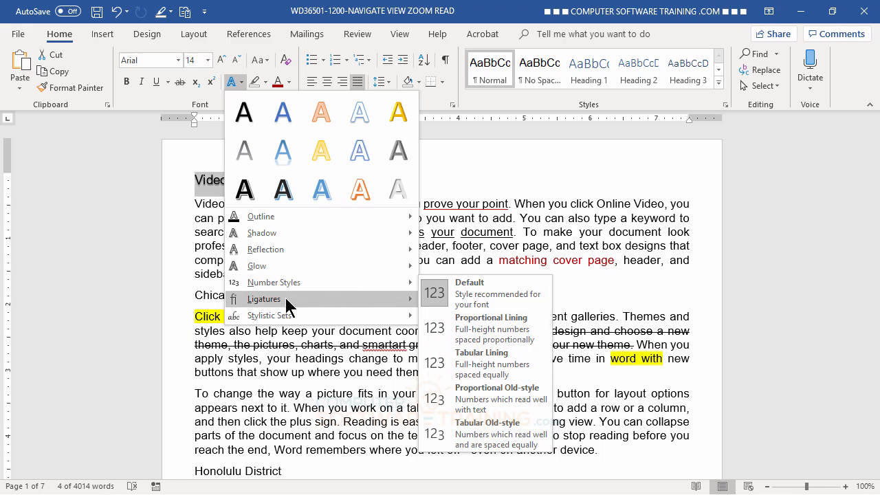
mouse_move(284, 302)
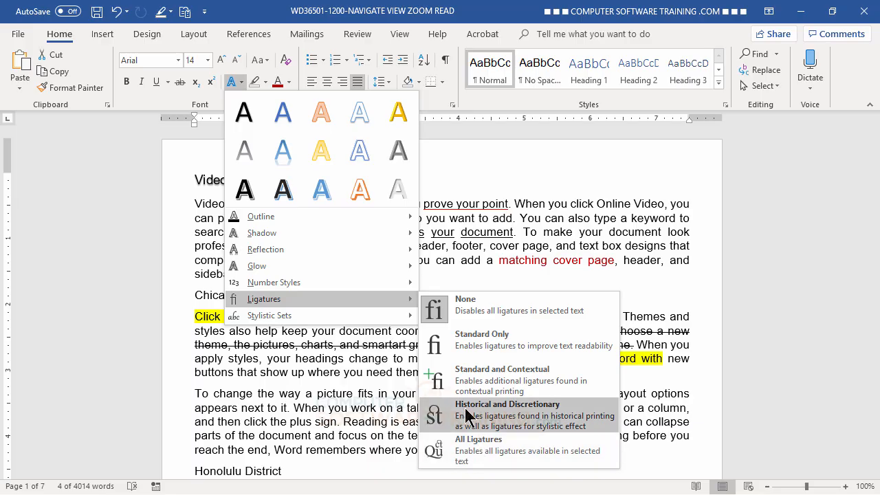
left_click(492, 410)
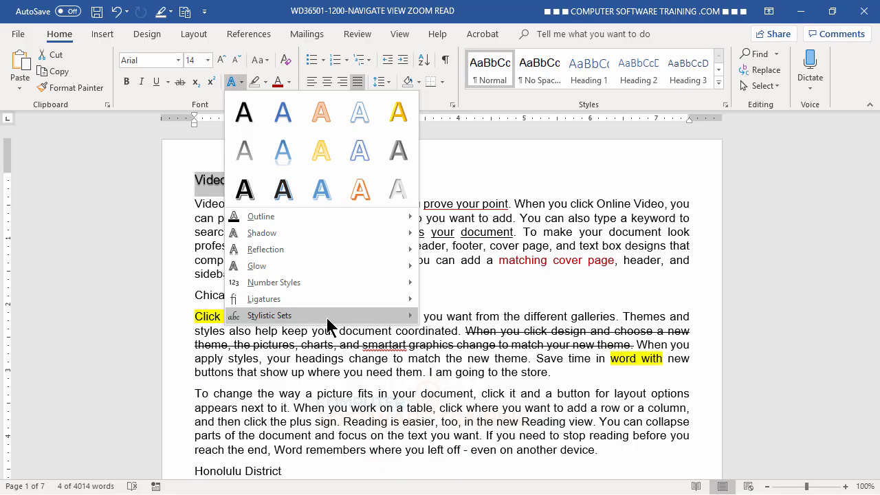
Apply the second individual stylistic set, with mixed capital and lowercase letterforms, to the heading "Video In The Regions".
mouse_move(328, 316)
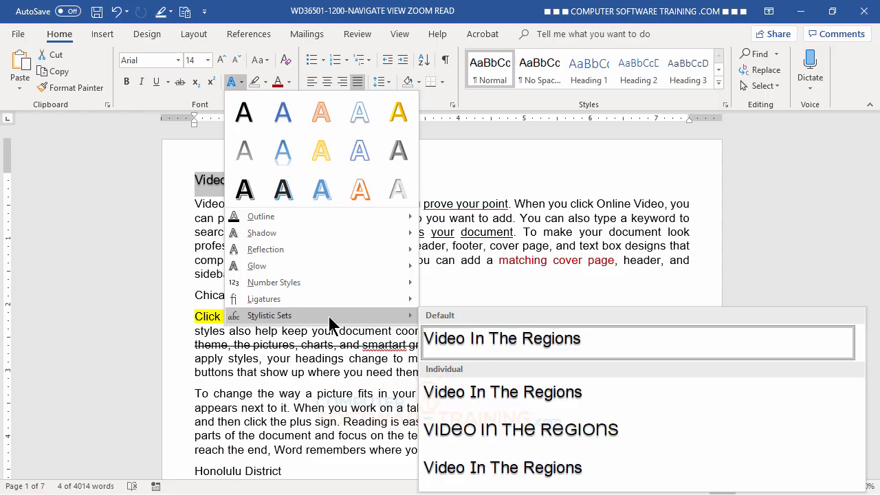
left_click(495, 439)
left_click(457, 373)
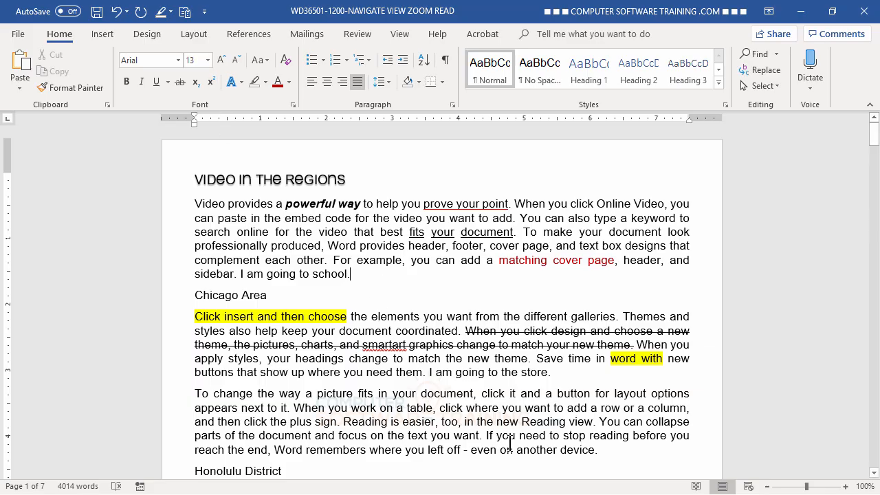
Add the sentence "Our company Acme is the premier corporate enterprise." at the end of the first paragraph.
type("Our C")
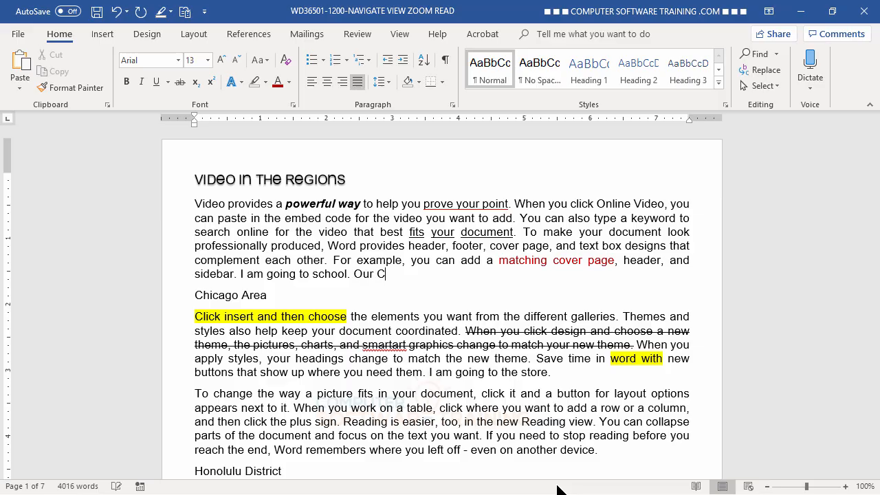
key("BackSpace")
type("company Acme")
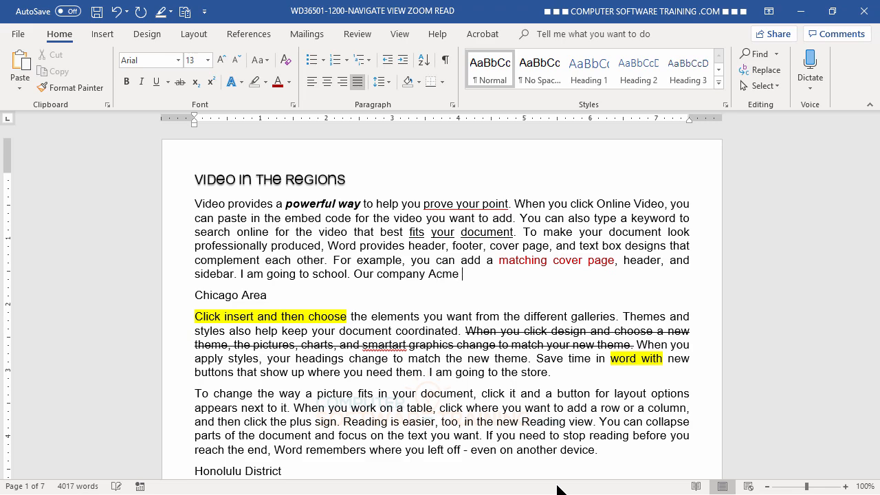
type(" is the premier")
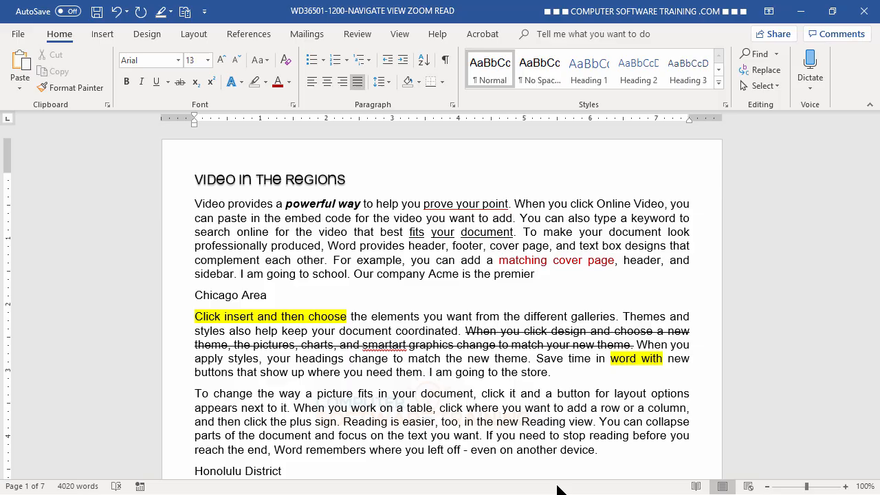
type(" corporate enterp")
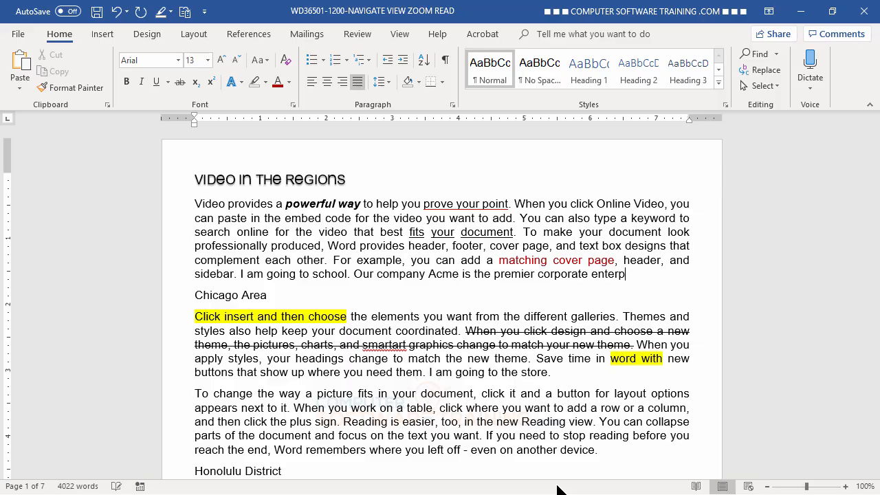
type("rise.")
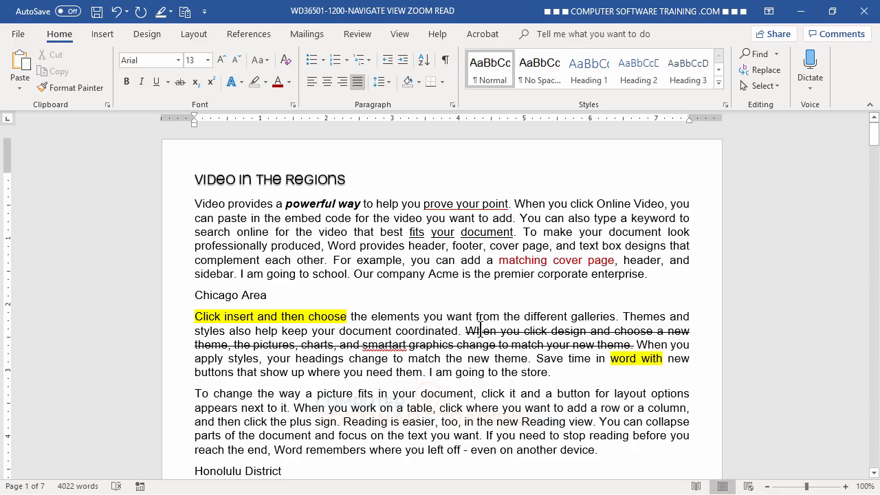
Insert a registered trademark symbol (®) directly after "Acme" in the first paragraph.
left_click(459, 274)
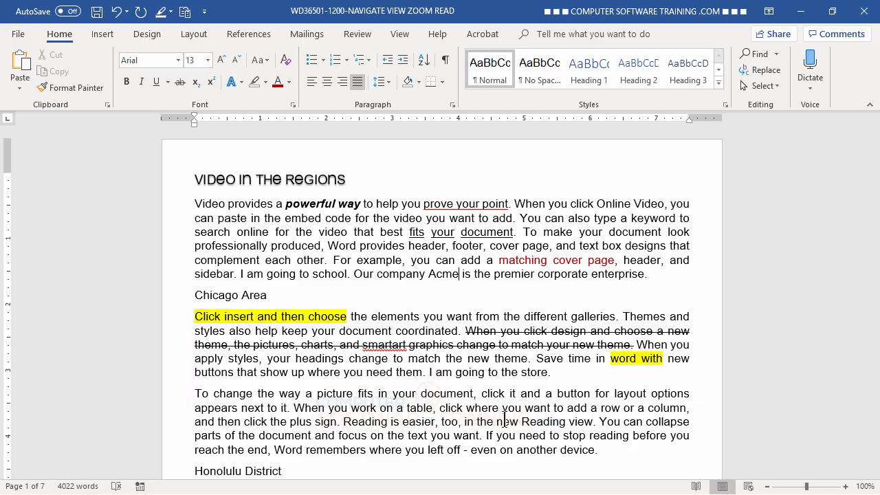
type("(")
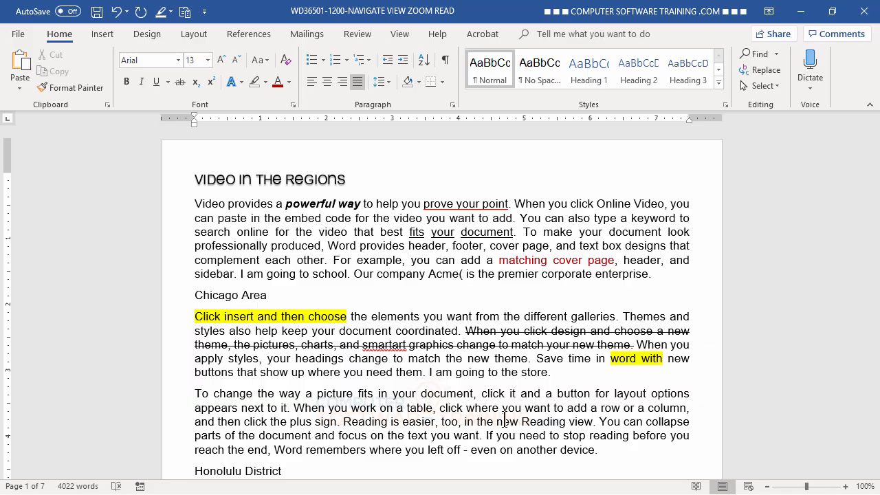
type("r")
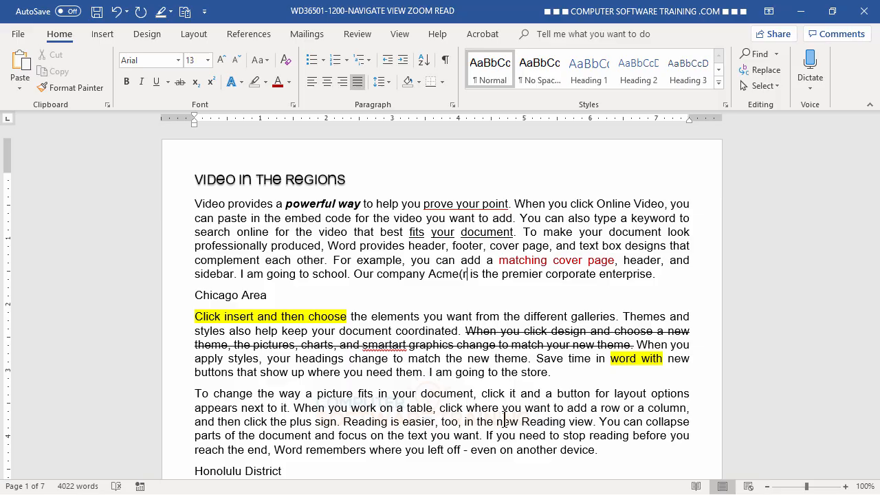
type(")")
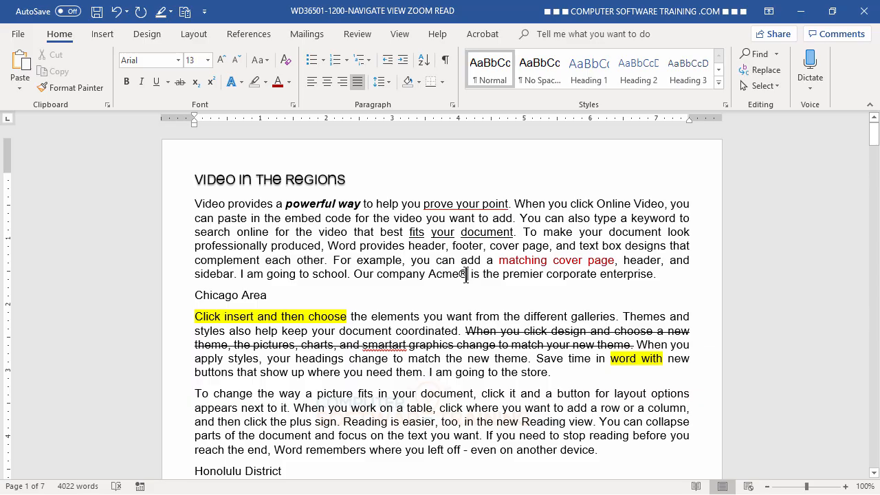
Format the ® symbol after "Acme" as superscript.
mouse_move(462, 291)
double_click(463, 274)
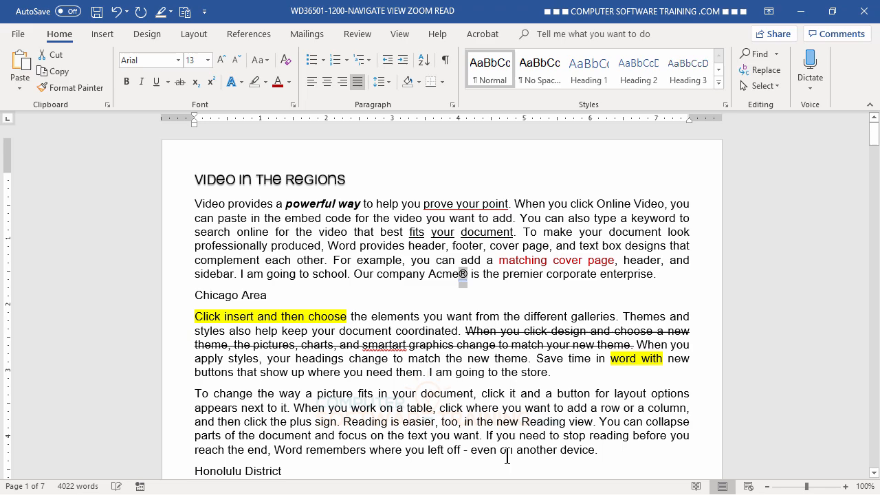
left_click(213, 82)
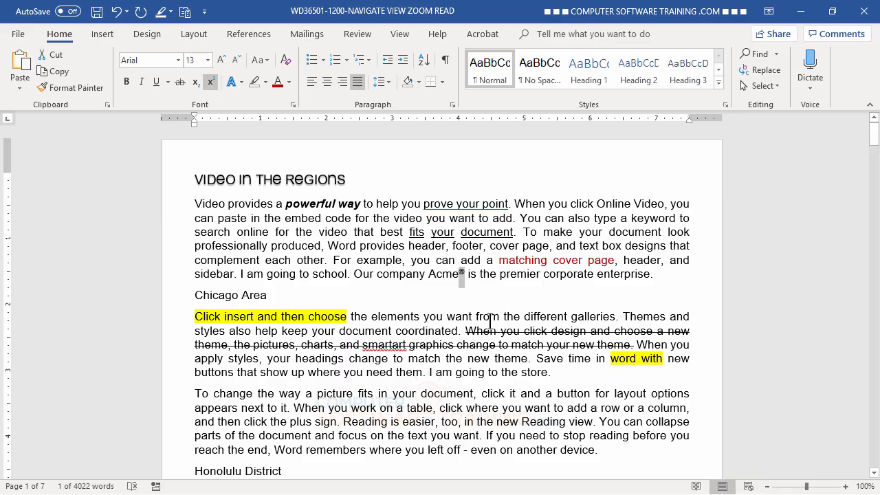
left_click(500, 277)
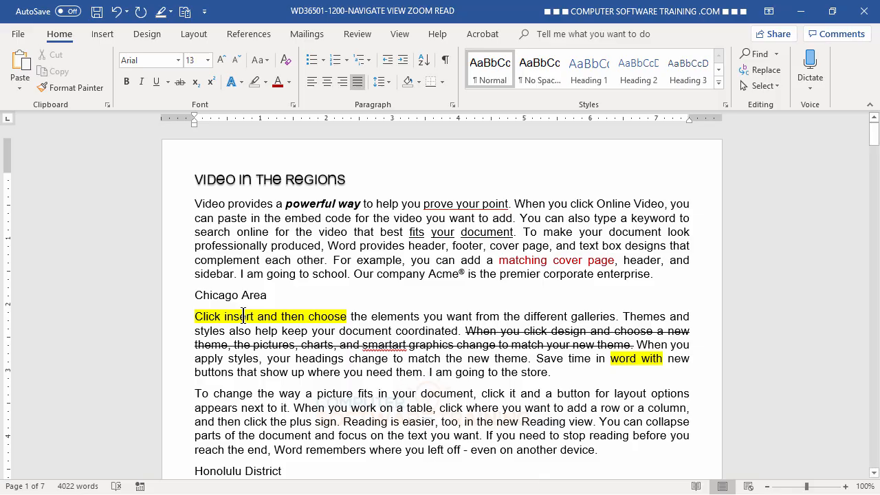
Insert a trademark symbol (™) directly after "Chicago" in the "Chicago Area" heading.
left_click(239, 294)
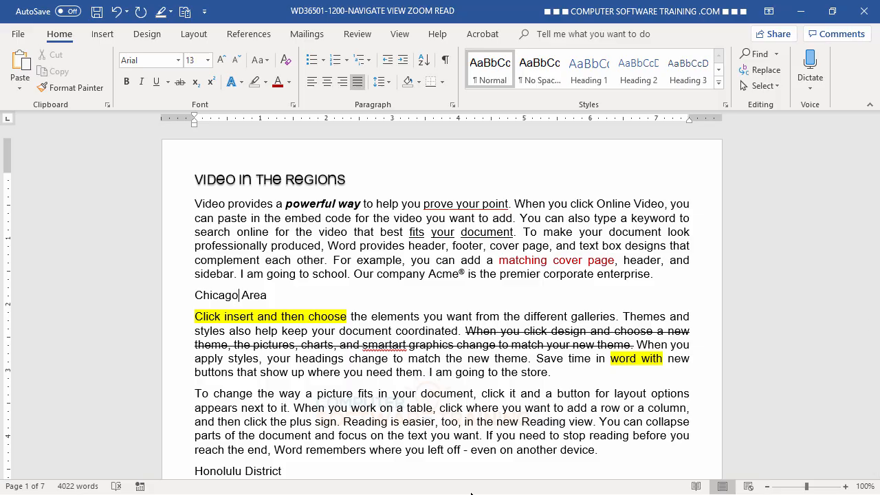
type("(")
type("tm")
type(")")
Insert "H2O" after "To make" and before "your document look" in the first paragraph.
type("H")
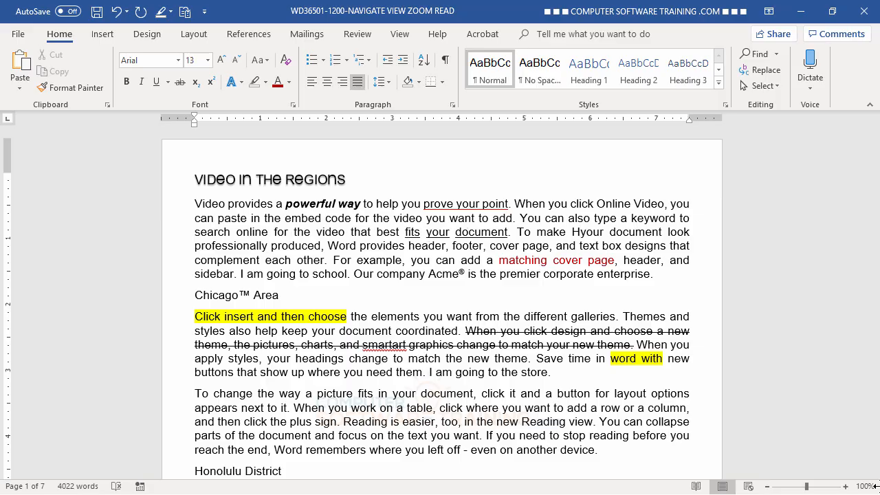
type("2")
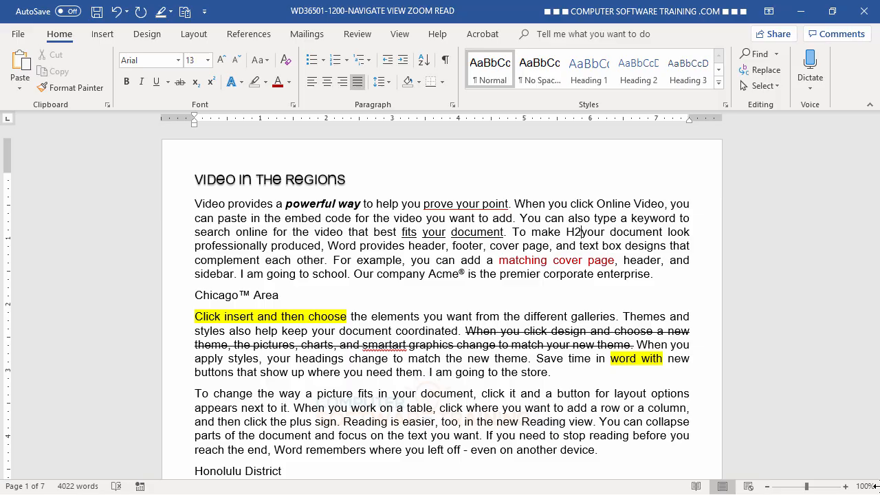
type("O")
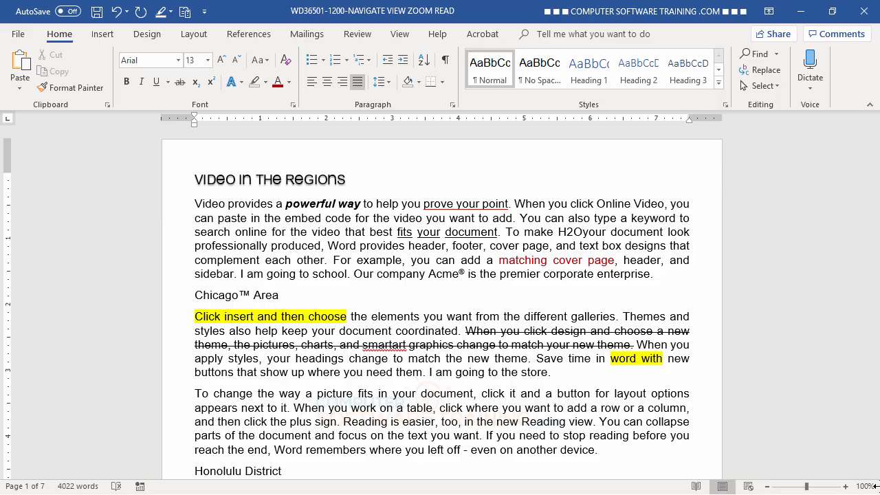
Add a "3" after "H2O" in the first paragraph and format its 2 as subscript.
type("3")
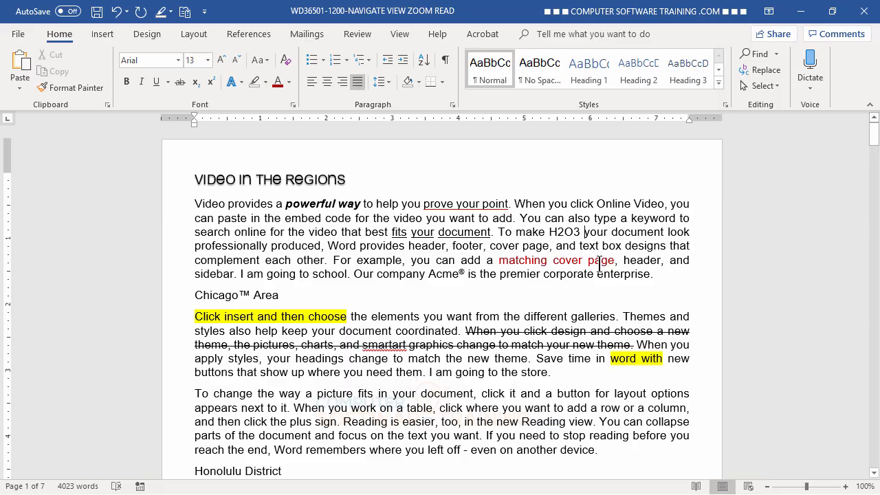
left_click_drag(558, 231, 564, 231)
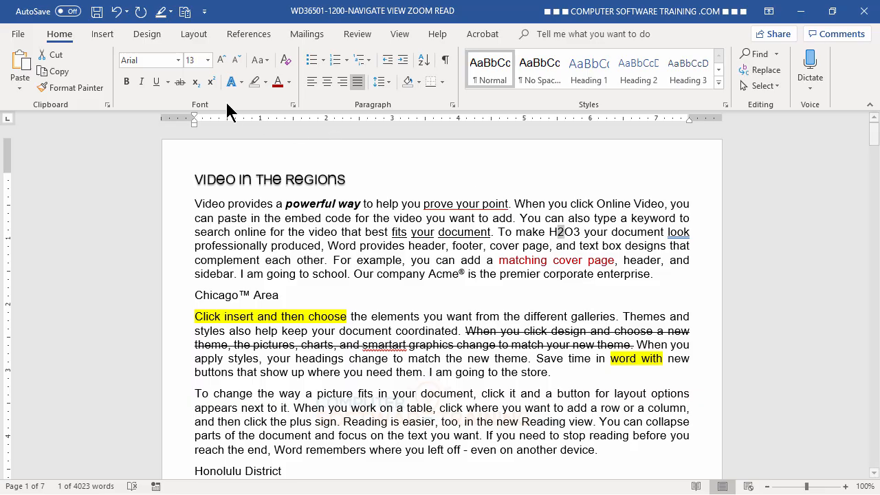
left_click(195, 81)
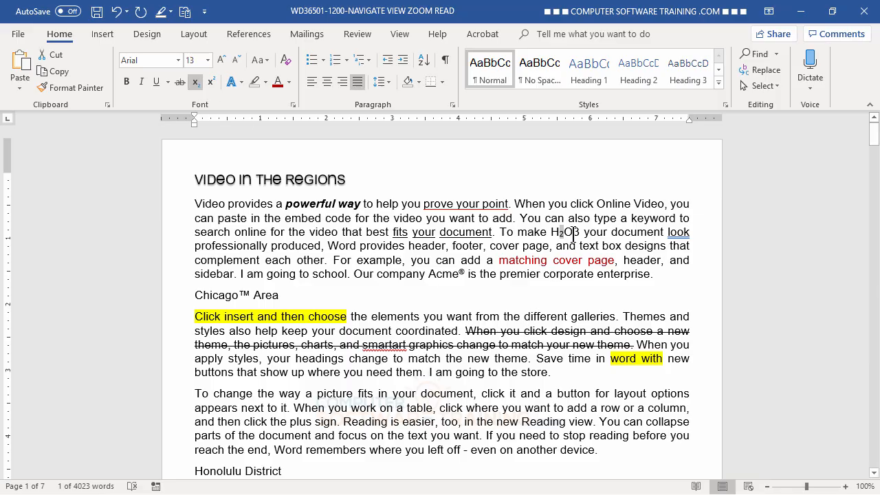
Format the 3 at the end of the chemical formula in the first paragraph as superscript.
left_click_drag(573, 231, 581, 232)
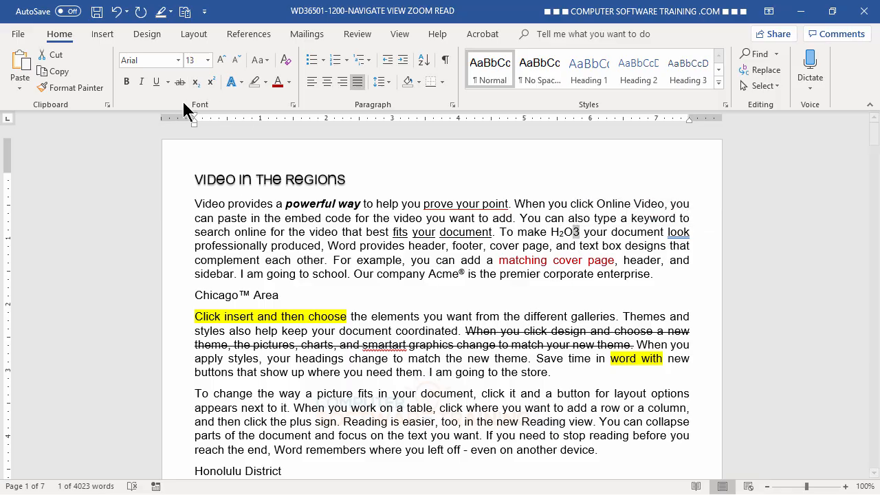
left_click(211, 82)
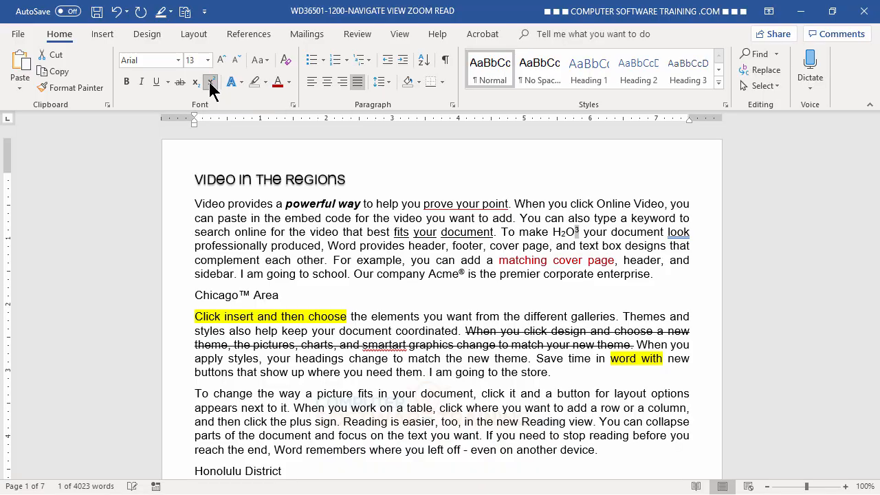
left_click(540, 303)
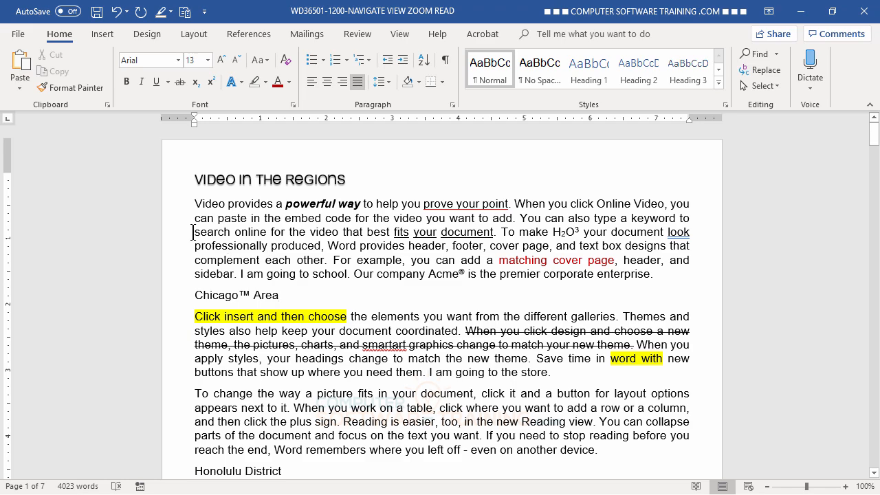
Review the basic and advanced font settings of "search online" in the first paragraph without changing them.
left_click_drag(194, 231, 269, 233)
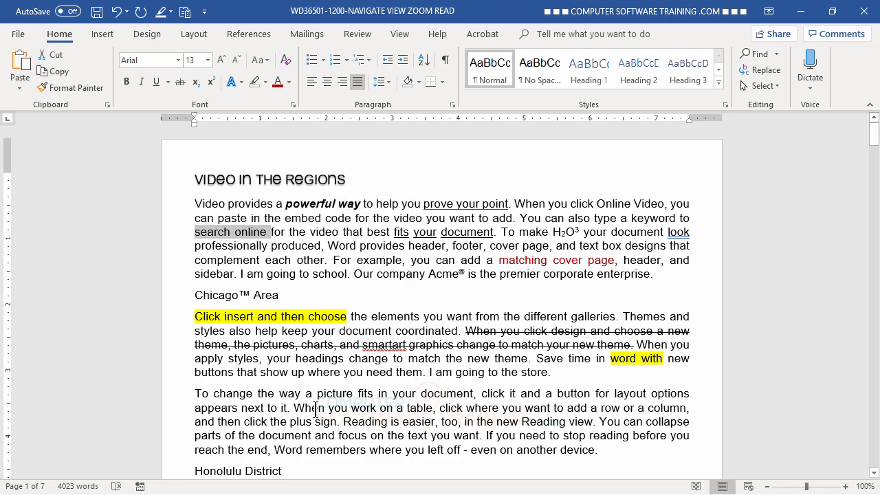
left_click(293, 105)
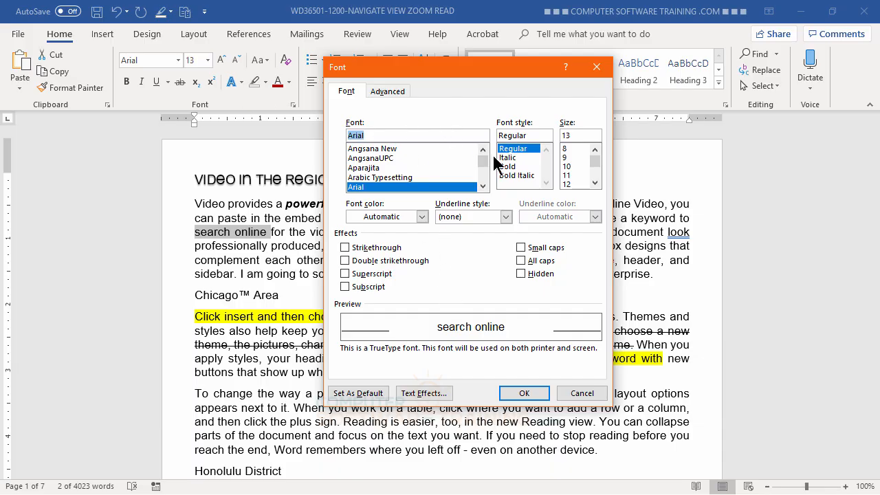
key("Escape")
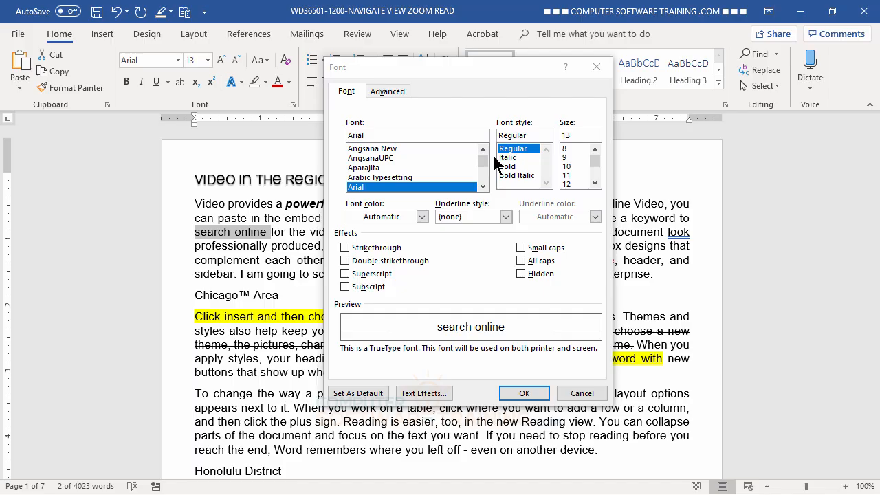
left_click(455, 69)
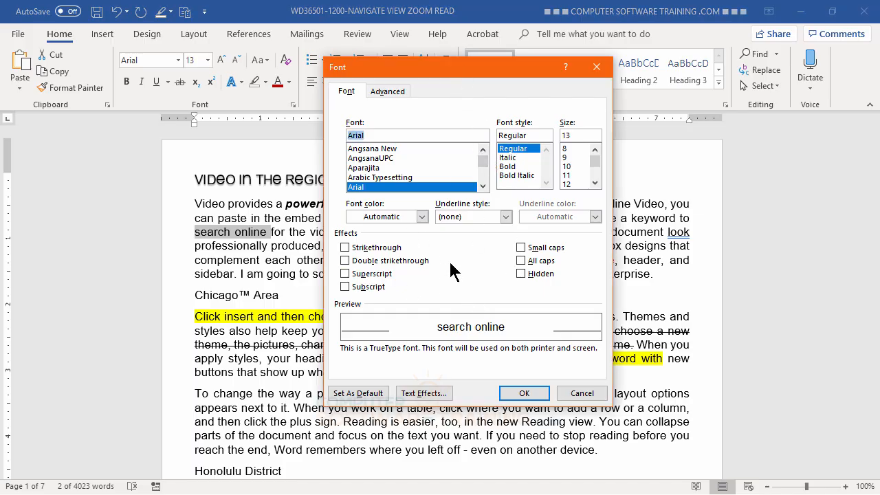
left_click(389, 95)
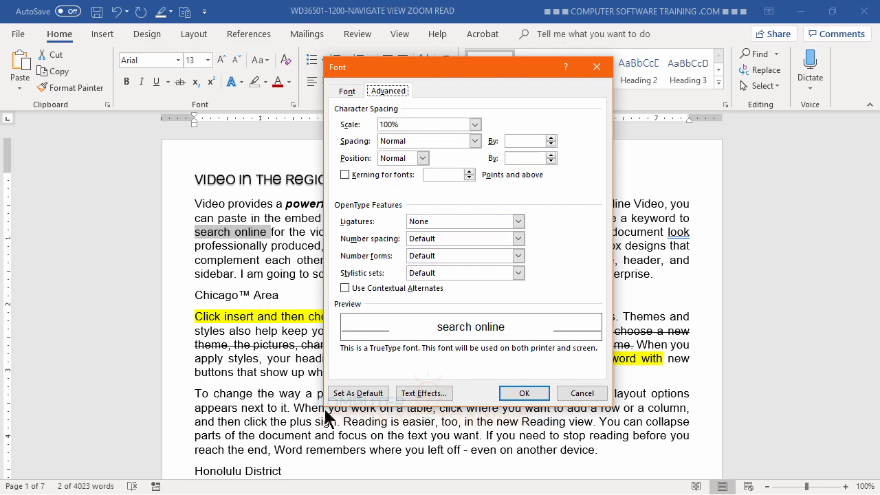
left_click(423, 393)
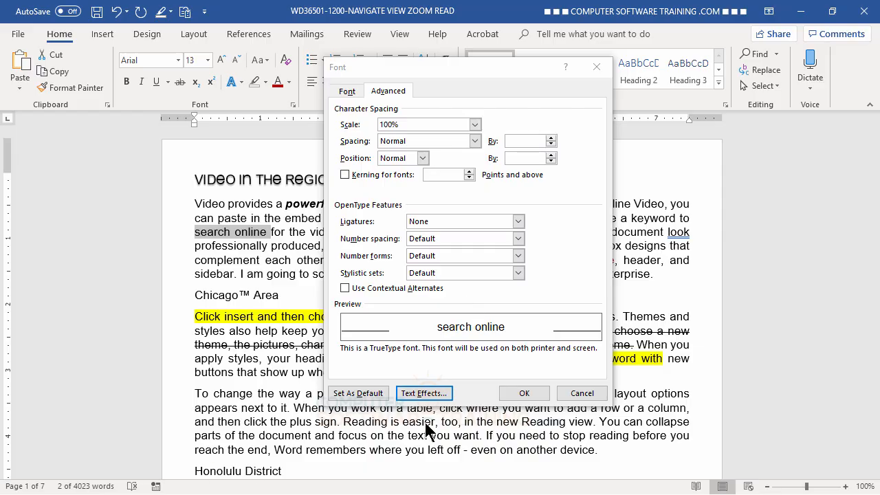
left_click(581, 394)
left_click(581, 395)
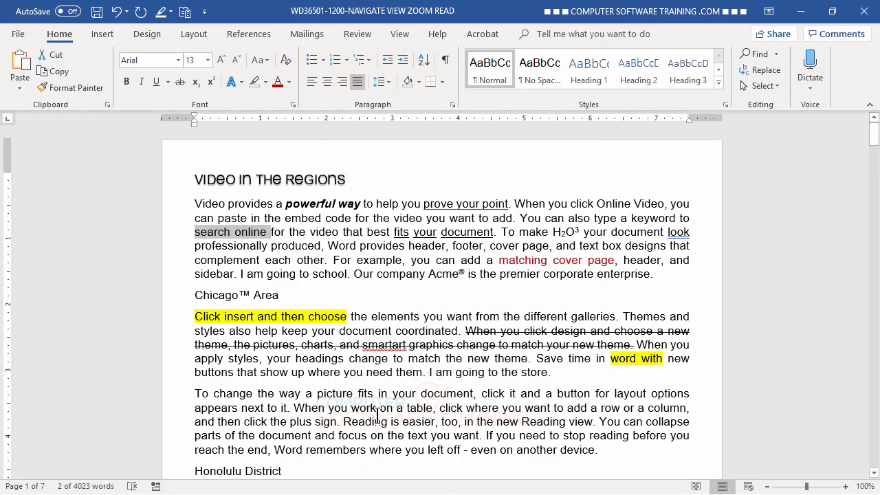
Expand the character spacing of the "Video in the Regions" heading by 2 pt.
left_click_drag(196, 180, 319, 180)
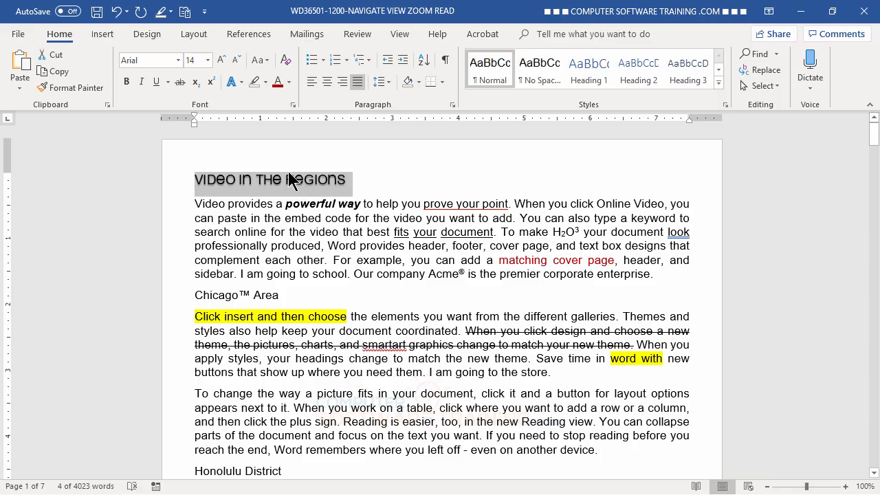
left_click(292, 104)
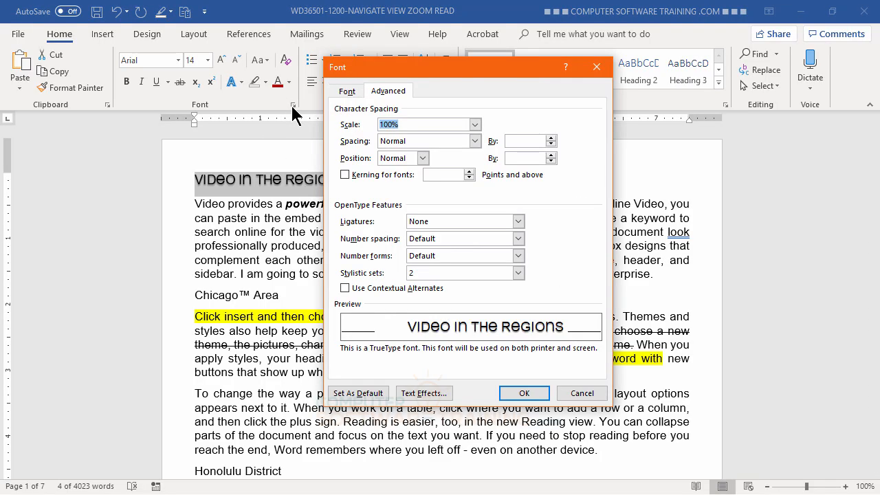
left_click(392, 92)
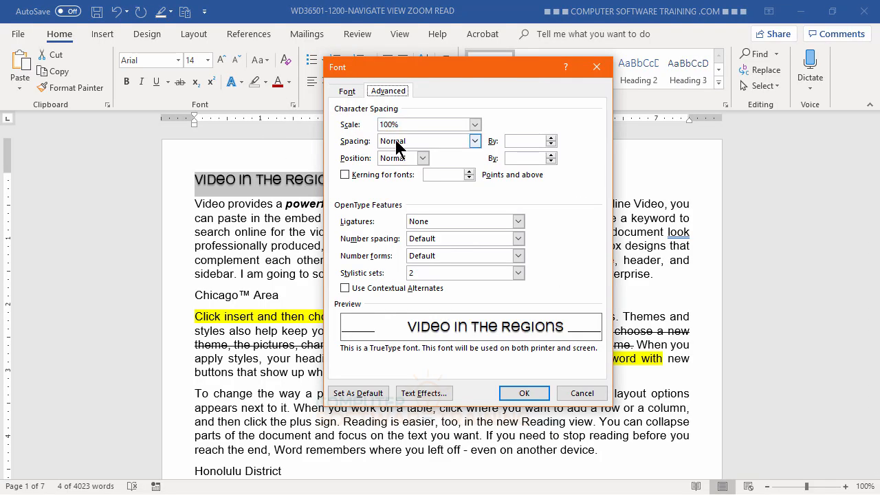
left_click(474, 142)
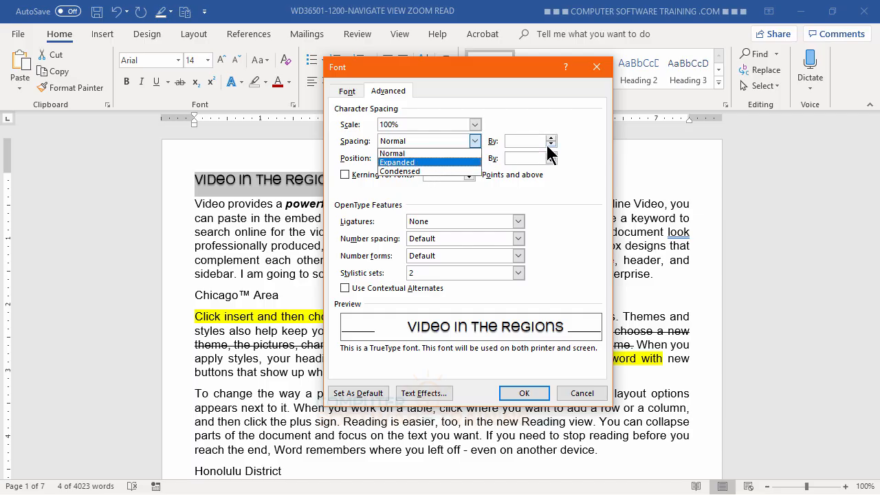
left_click(584, 141)
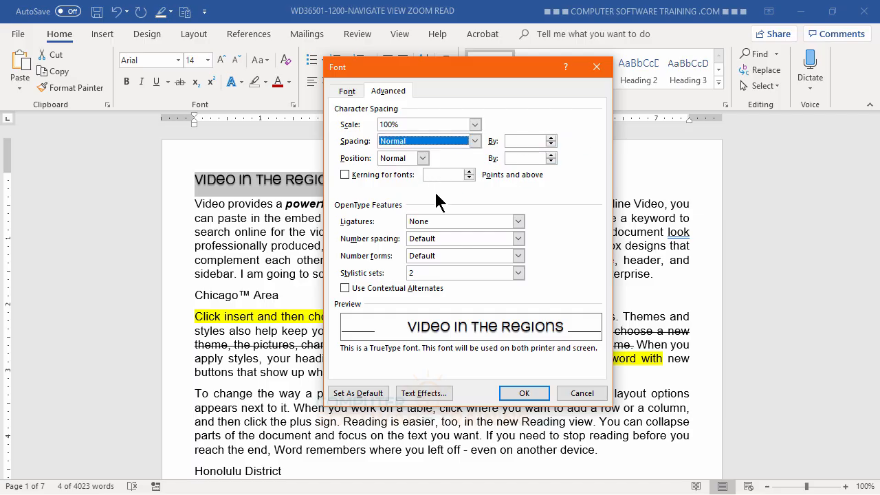
left_click(551, 138)
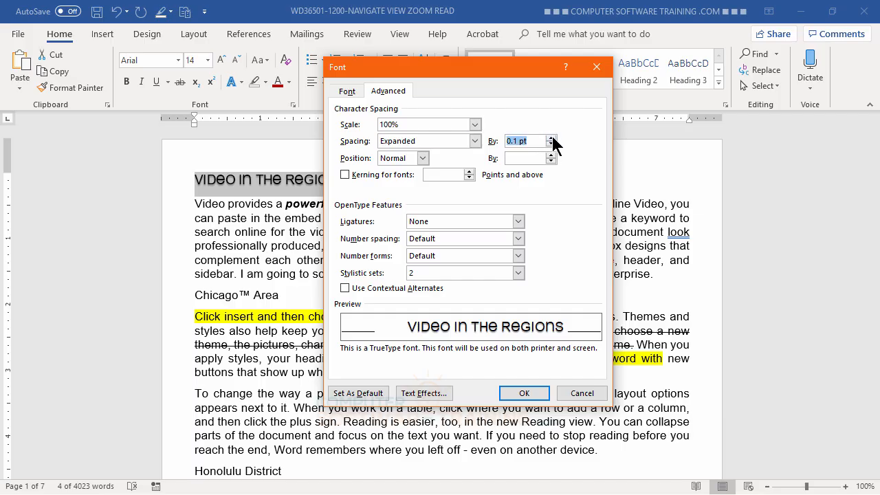
left_click(551, 138)
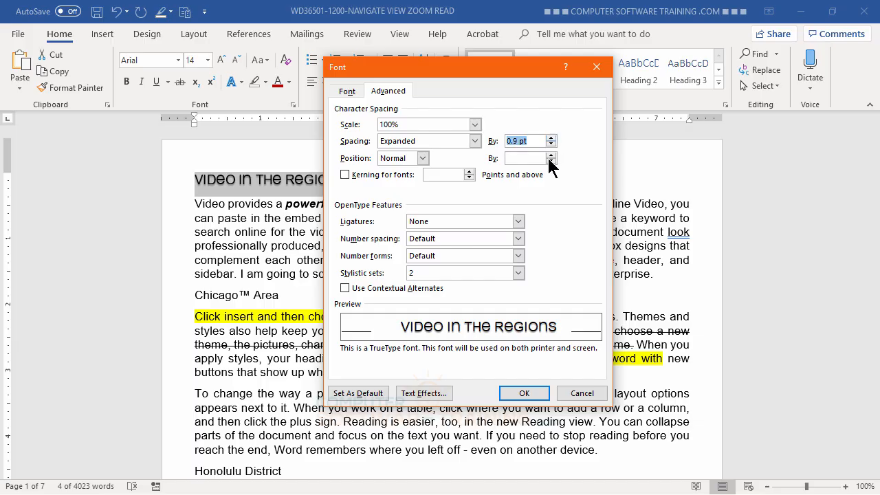
left_click(550, 138)
left_click(551, 138)
left_click(550, 138)
left_click(550, 138)
left_click(550, 138)
left_click(550, 139)
left_click(551, 138)
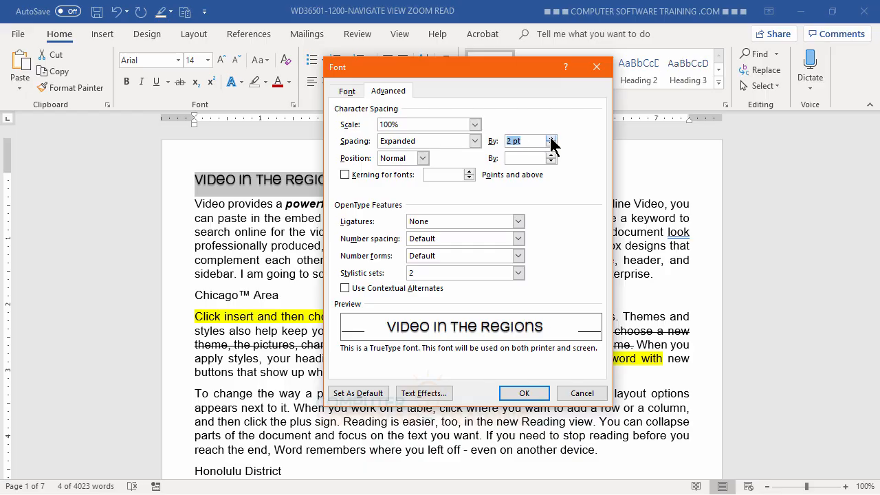
left_click(551, 138)
left_click(551, 144)
left_click(551, 144)
left_click(551, 144)
left_click(551, 144)
left_click(551, 138)
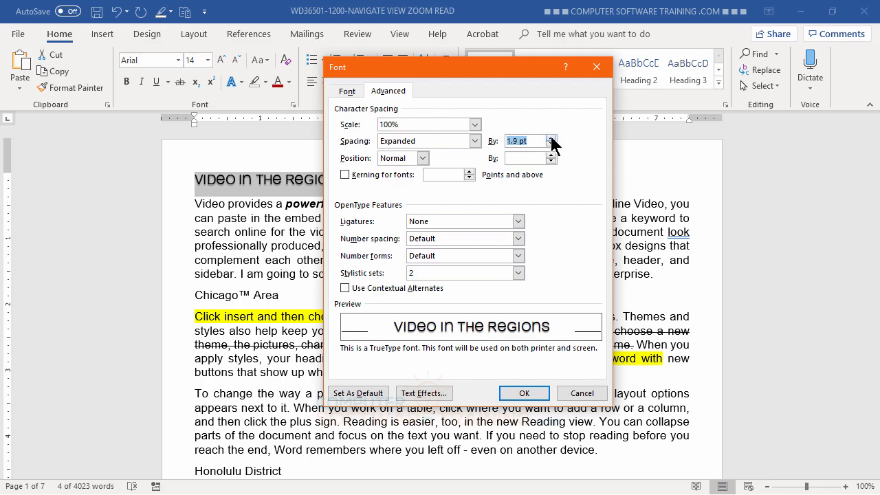
left_click(550, 138)
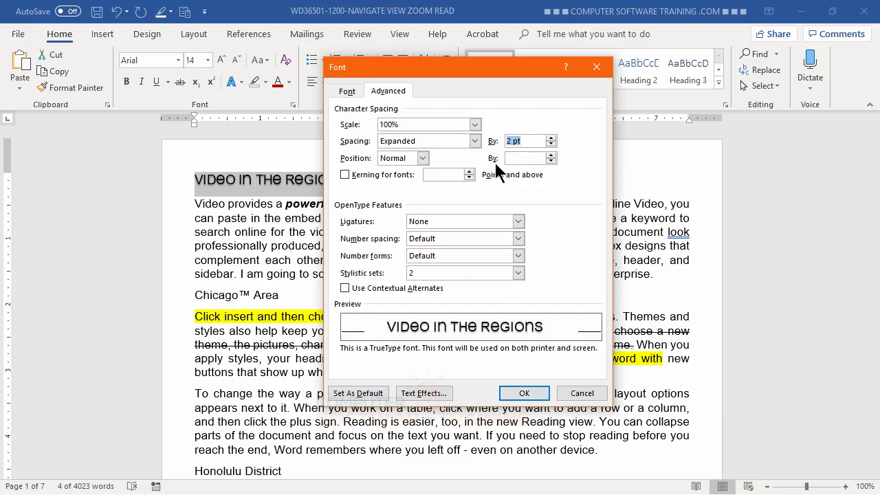
left_click(523, 393)
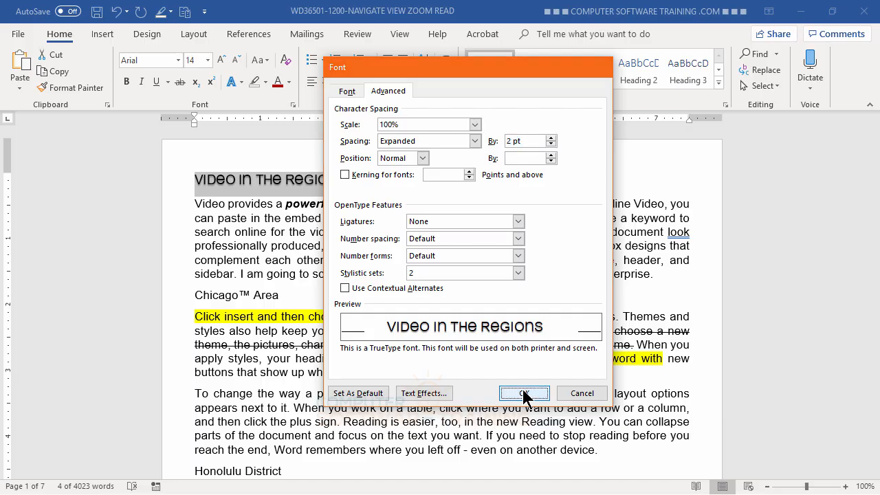
left_click(330, 249)
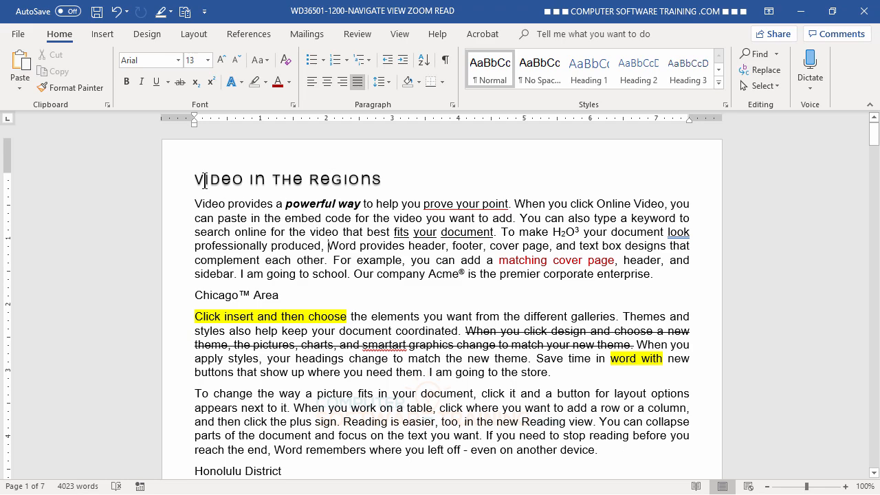
Copy the formatting of the "Video in the Regions" heading to the "Chicago™ Area" heading with Format Painter.
left_click(234, 178)
left_click_drag(196, 179, 274, 180)
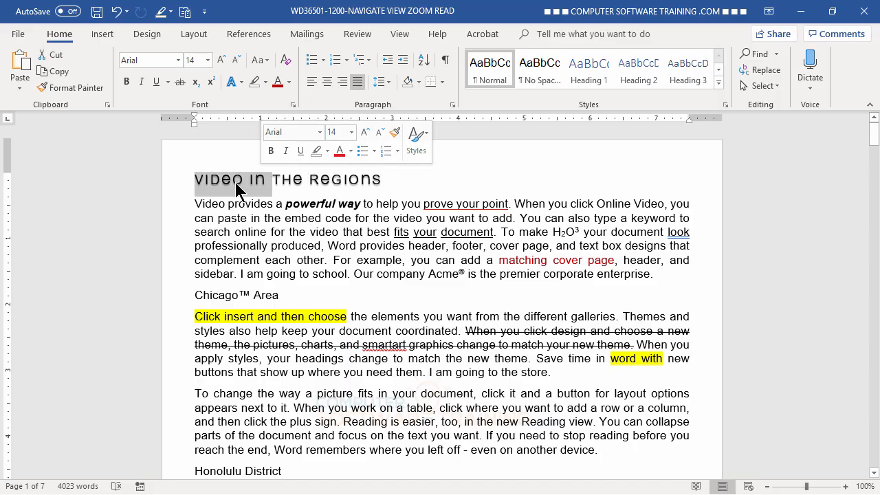
left_click(225, 180)
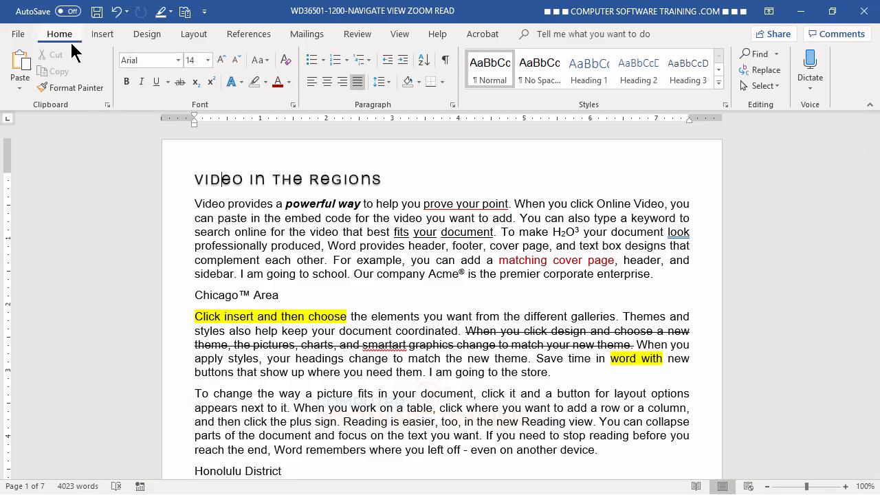
left_click(69, 88)
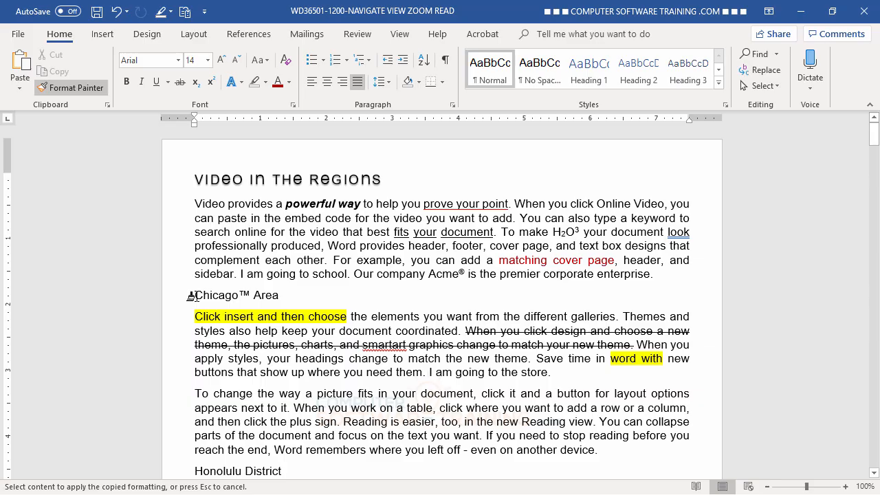
left_click_drag(194, 295, 278, 298)
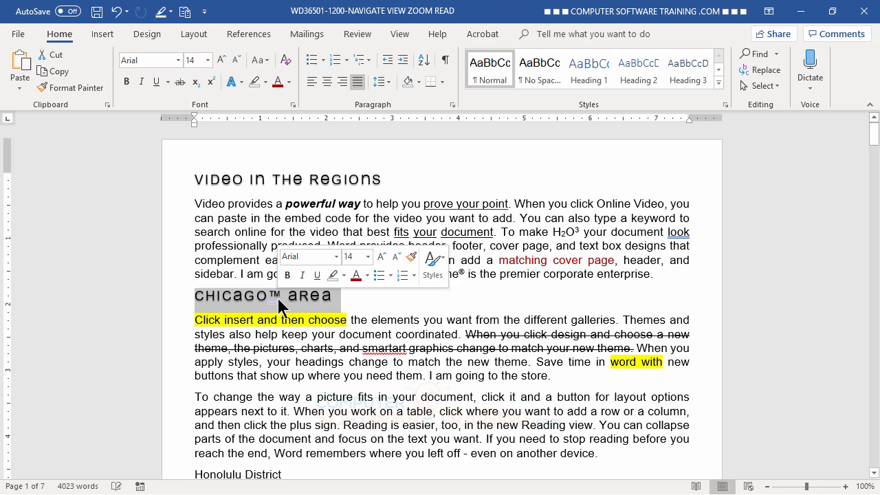
left_click(347, 379)
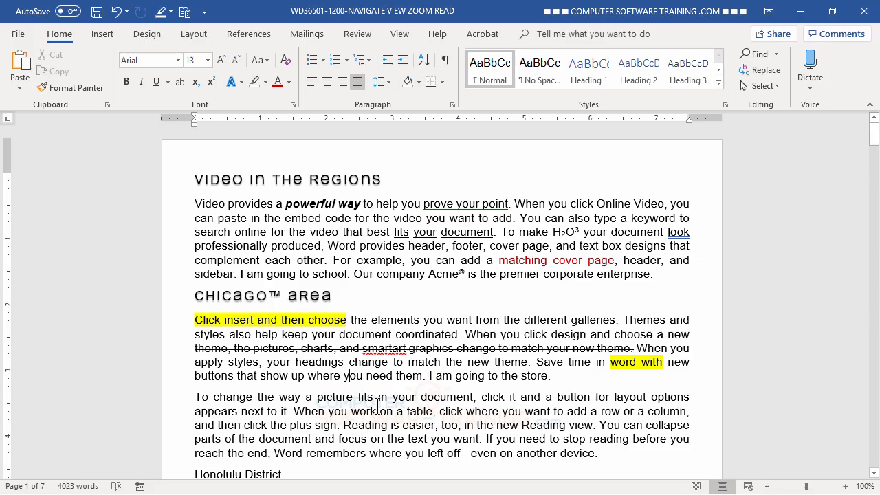
Copy the "Chicago™ Area" heading's formatting to the "Honolulu District" heading, keeping Format Painter active for repeated use.
left_click(246, 293)
left_click(68, 87)
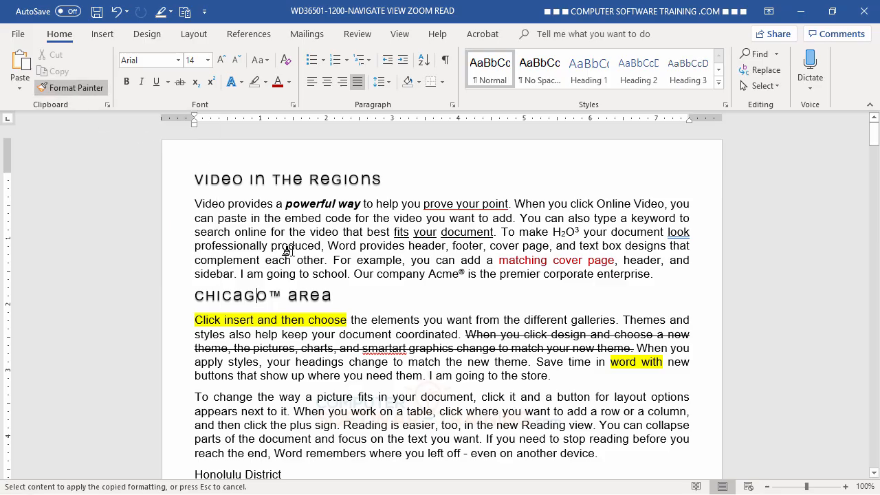
scroll(295, 287, "down", 5)
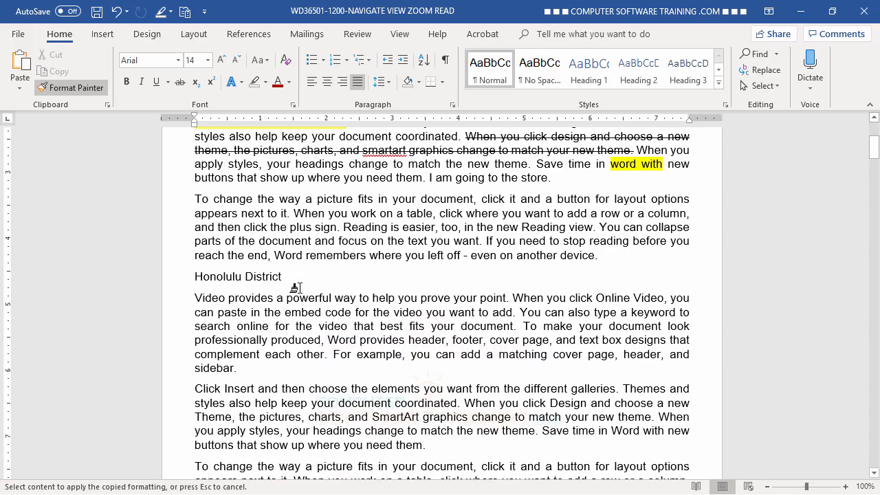
scroll(295, 288, "down", 2)
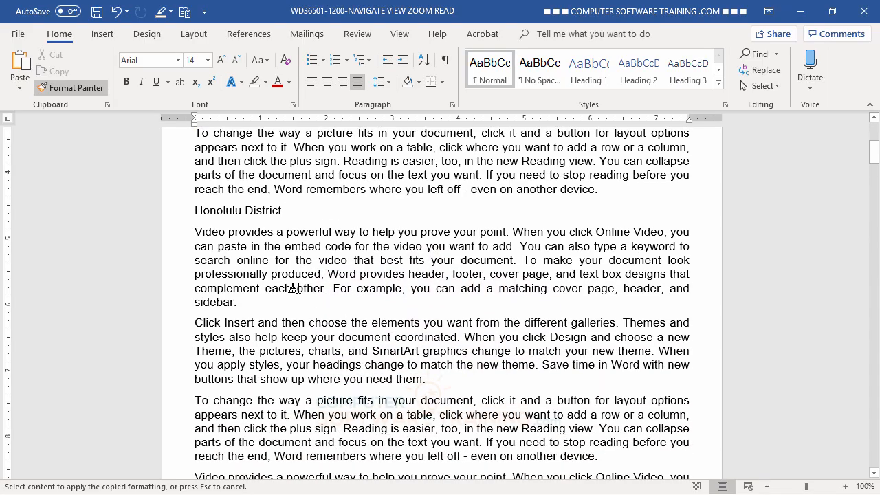
left_click(179, 216)
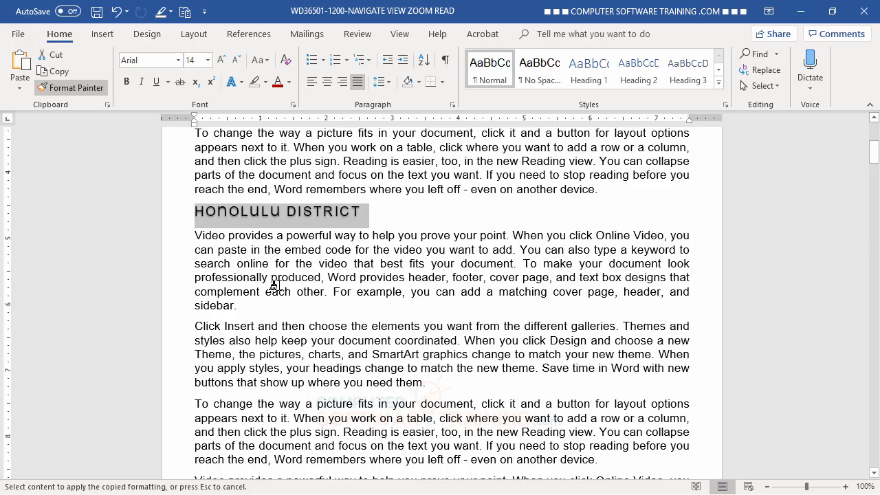
Apply the copied heading formatting to the "Tampa Bay Area" heading and turn off Format Painter.
scroll(287, 292, "down", 4)
scroll(287, 292, "down", 6)
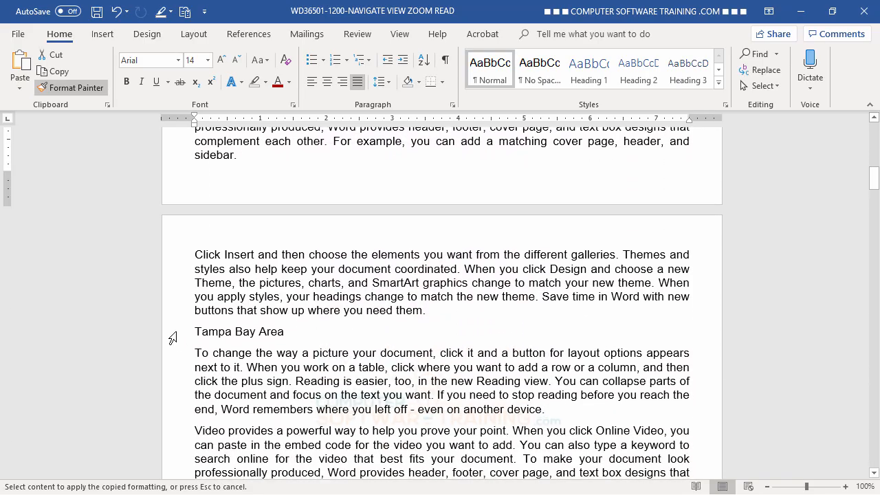
left_click(178, 343)
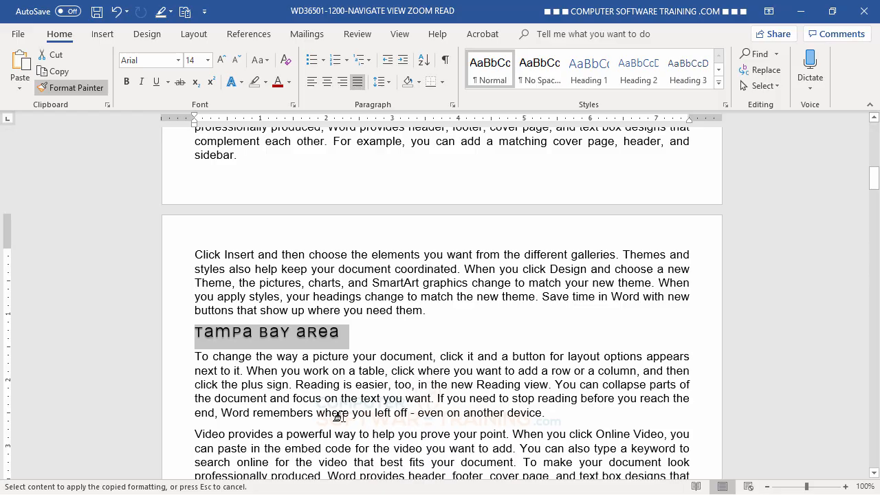
scroll(345, 412, "up", 5)
scroll(353, 415, "up", 10)
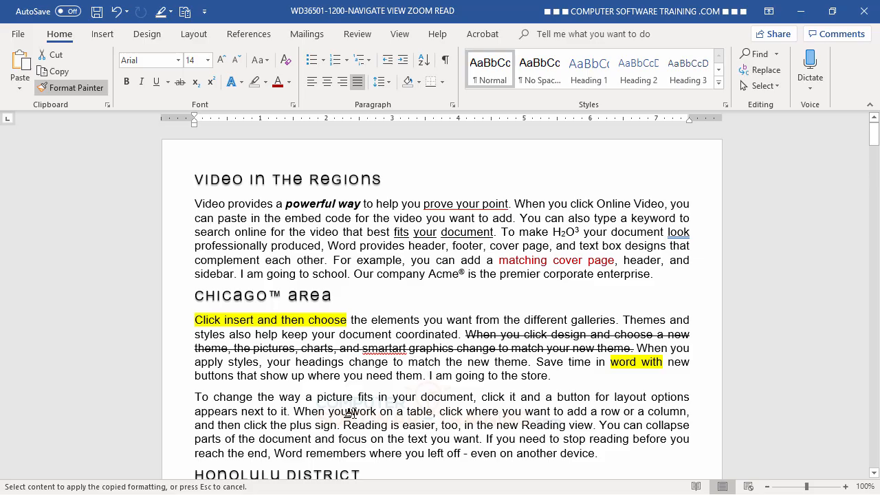
key("Escape")
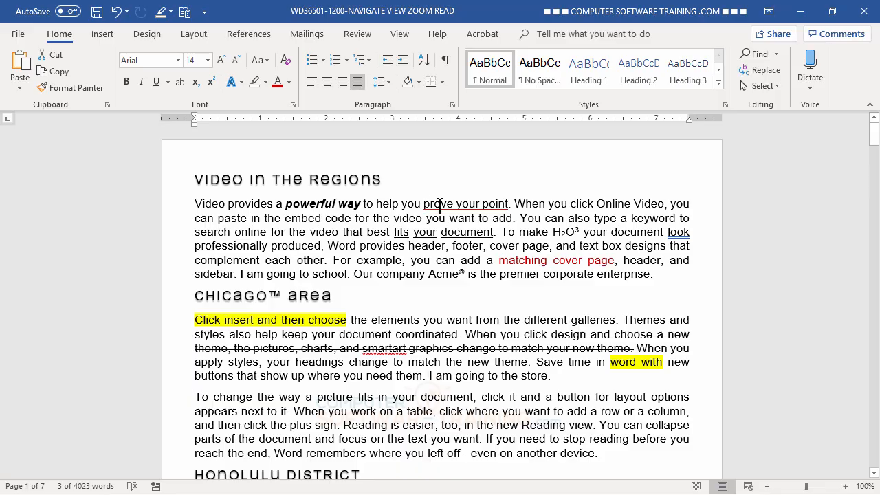
Delete "prove your point" from the first paragraph, then undo, redo and again undo the deletion.
left_click_drag(439, 204, 509, 205)
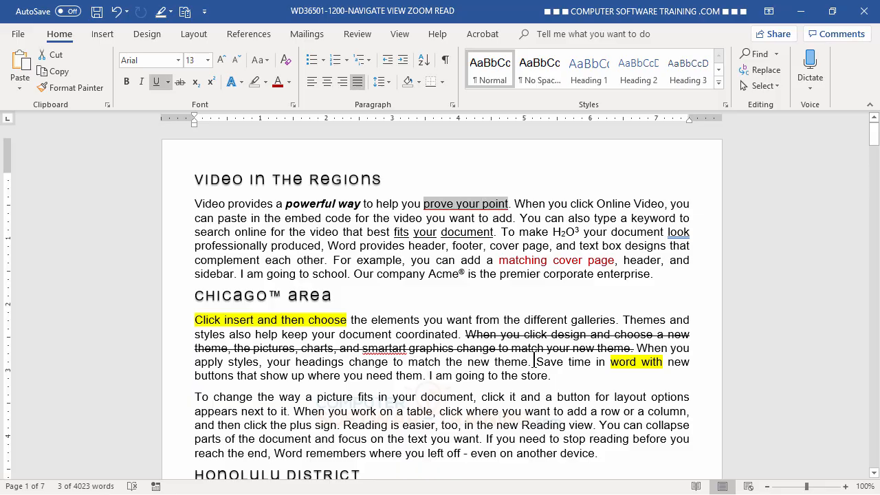
key("Delete")
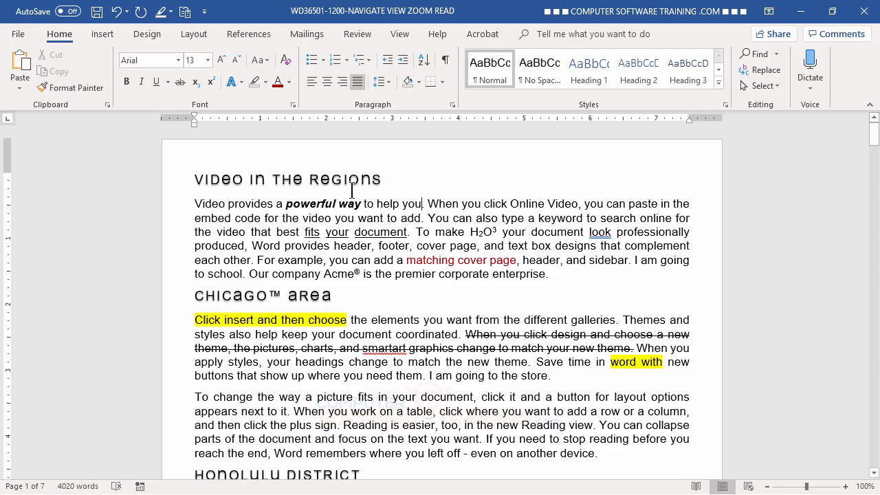
left_click(118, 15)
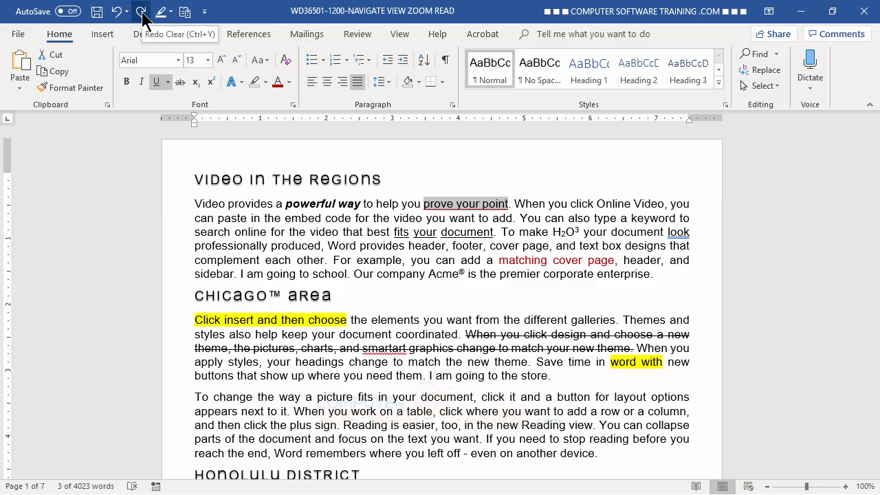
left_click(141, 12)
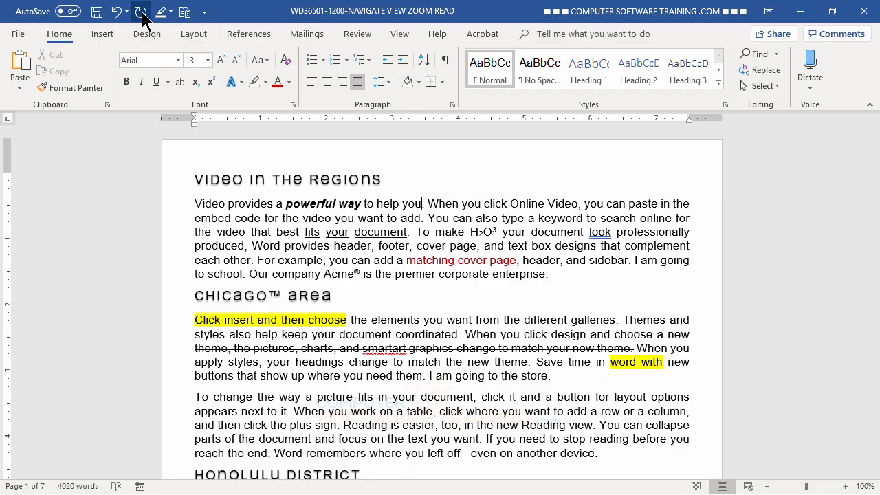
left_click(118, 13)
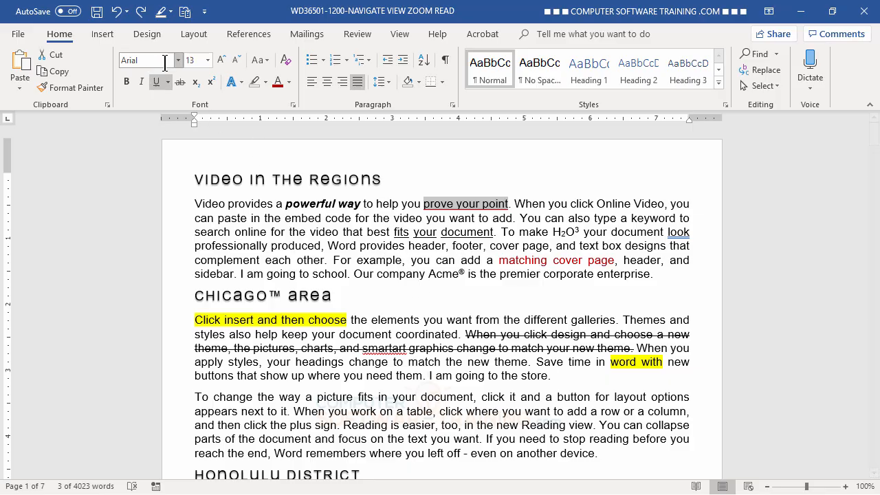
left_click(344, 223)
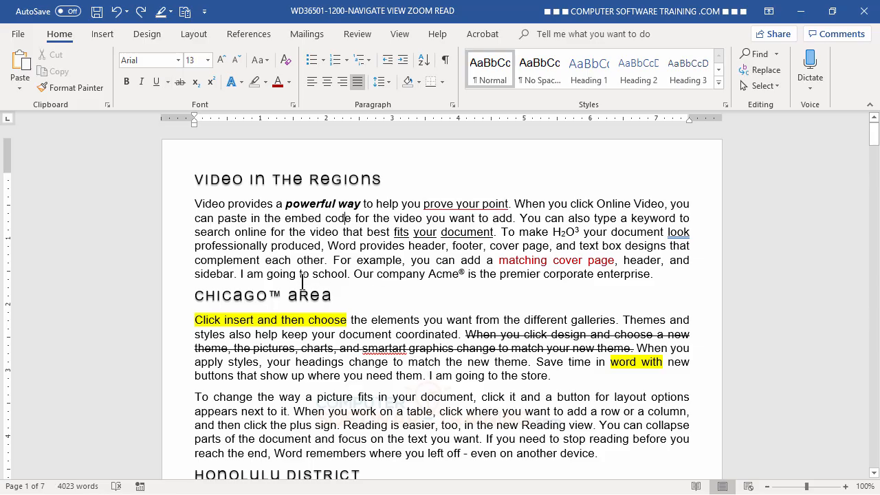
Format the word "produced" in the first paragraph as bold, size 14, red, with strikethrough, in one Font dialog operation.
double_click(289, 248)
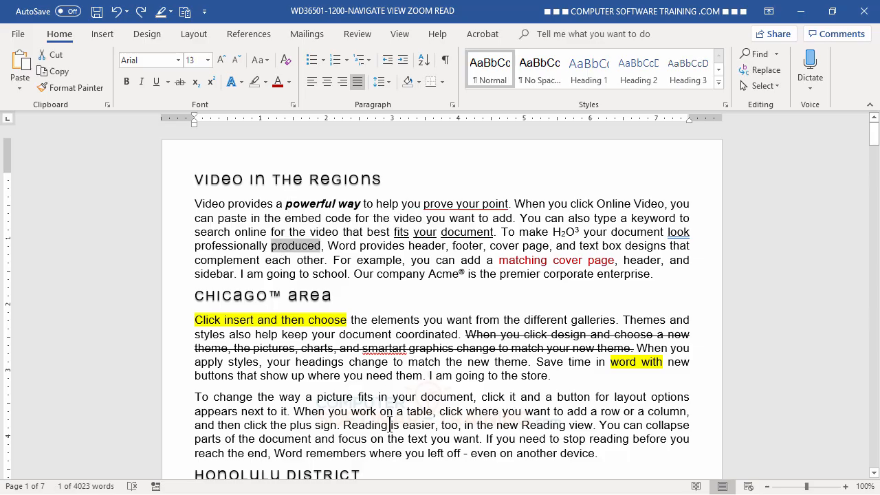
left_click(293, 104)
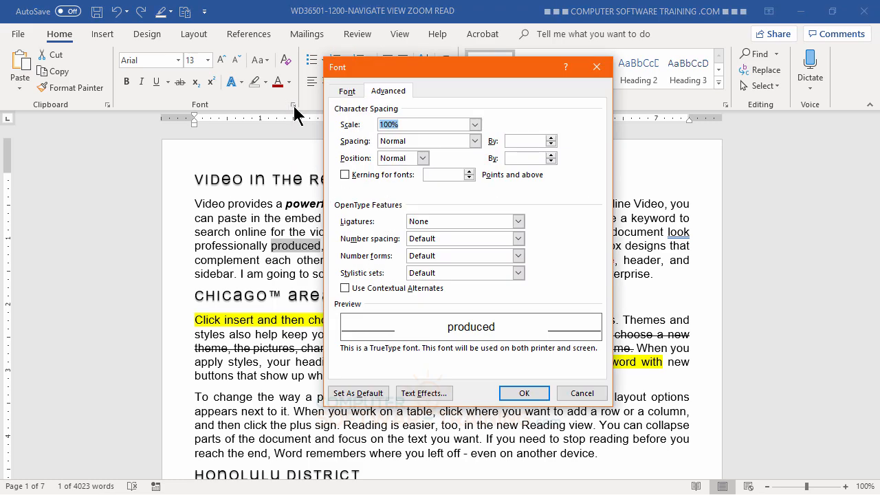
left_click(347, 91)
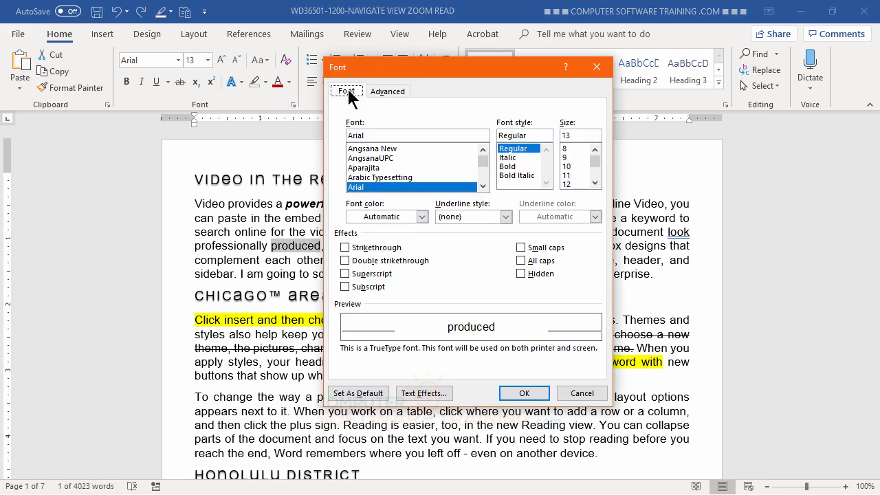
left_click(506, 166)
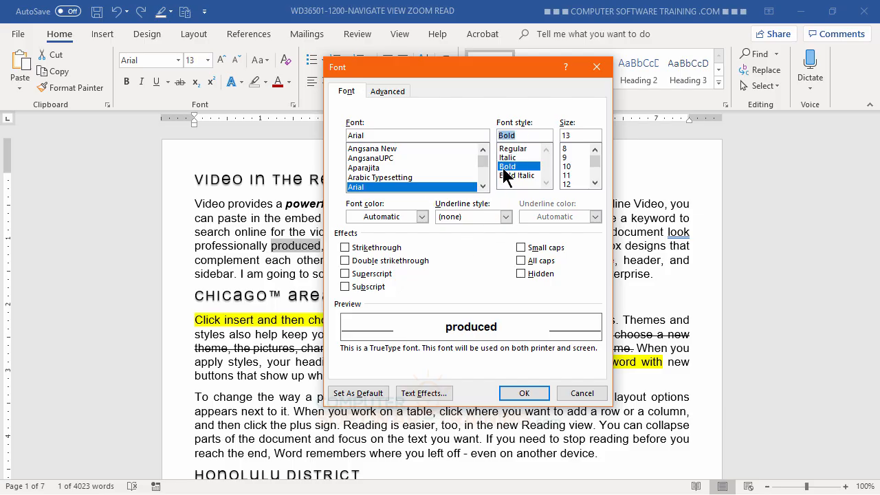
left_click(595, 182)
left_click(595, 182)
left_click(568, 176)
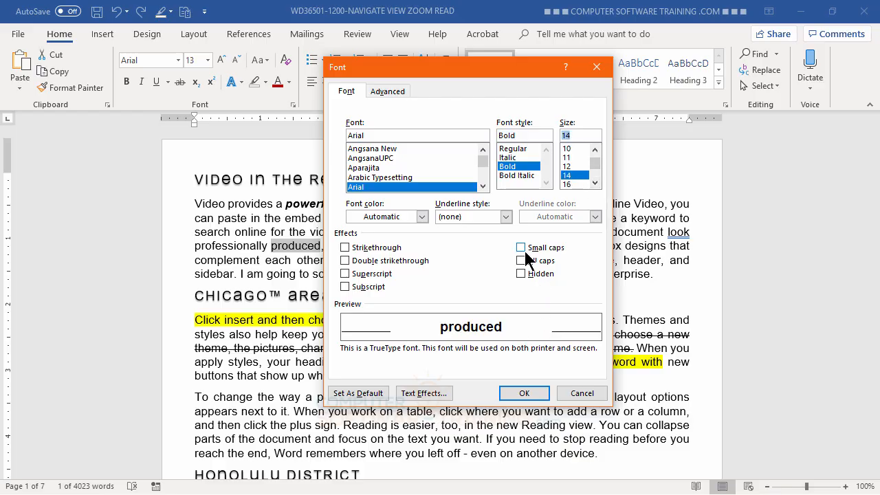
left_click(345, 248)
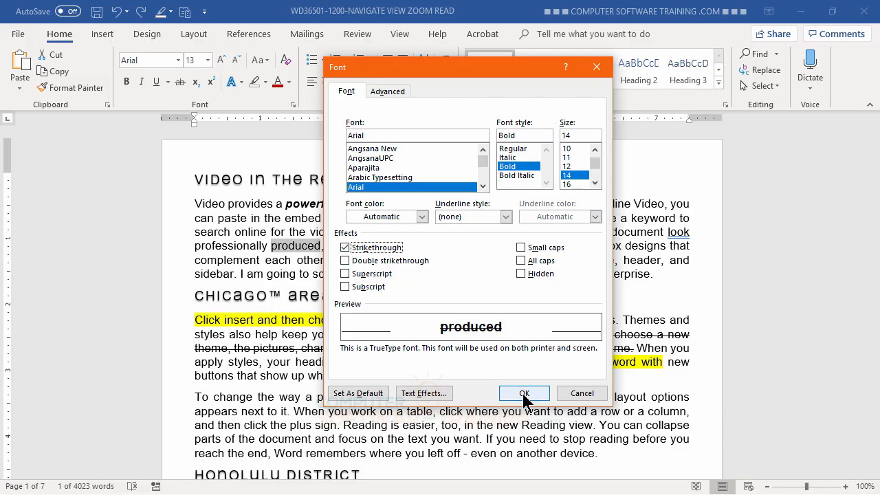
left_click(422, 218)
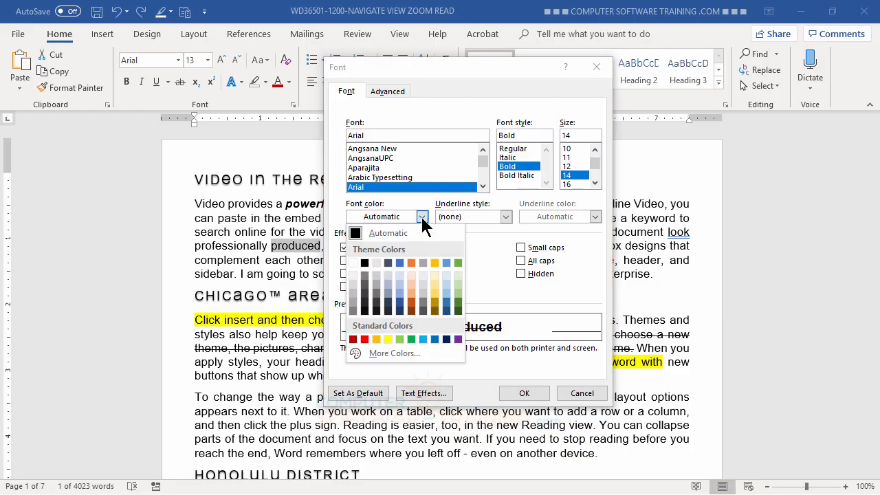
left_click(365, 338)
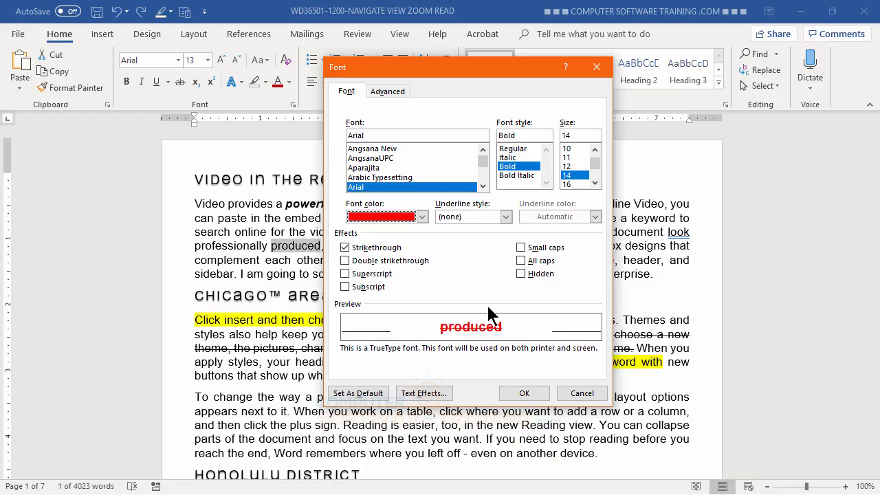
left_click(520, 395)
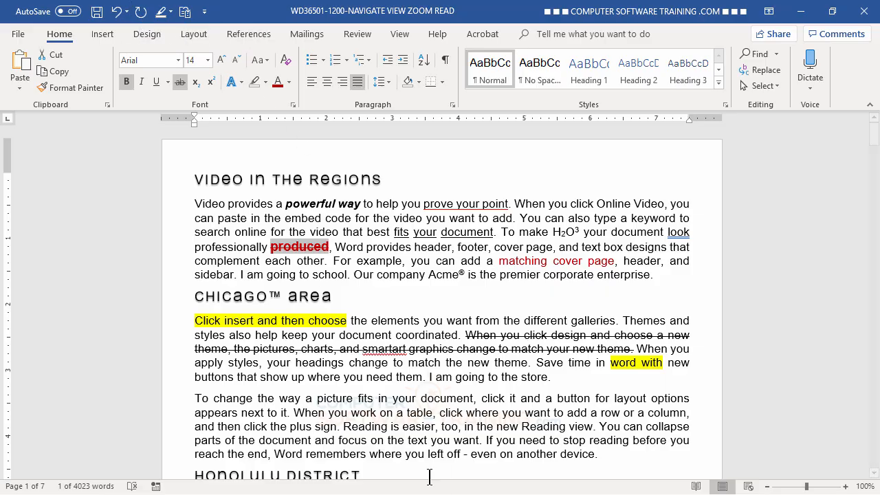
Repeat the last font formatting on "document", "Reading view" and "and then click the" in the paragraph starting "To change the way a picture fits".
double_click(434, 398)
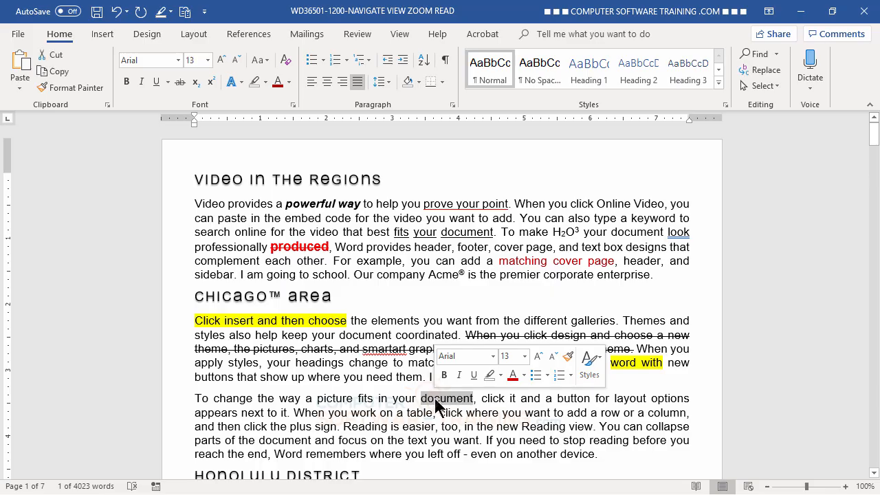
left_click(142, 12)
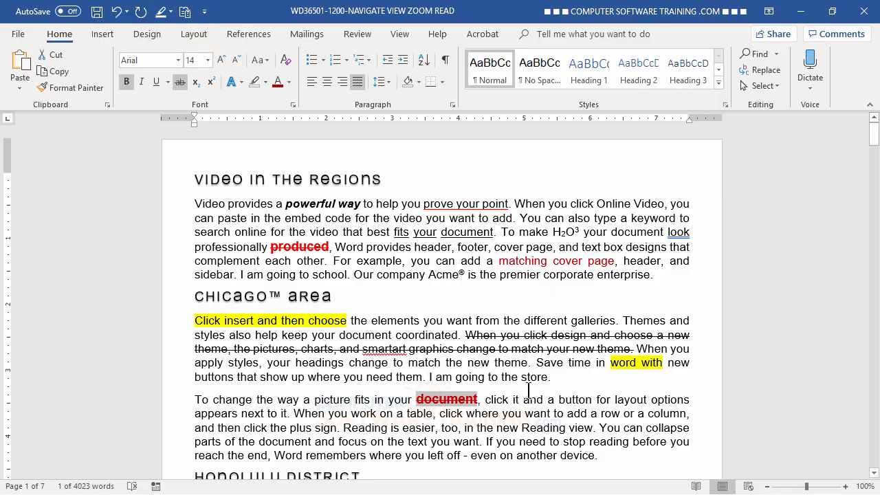
left_click_drag(523, 427, 592, 427)
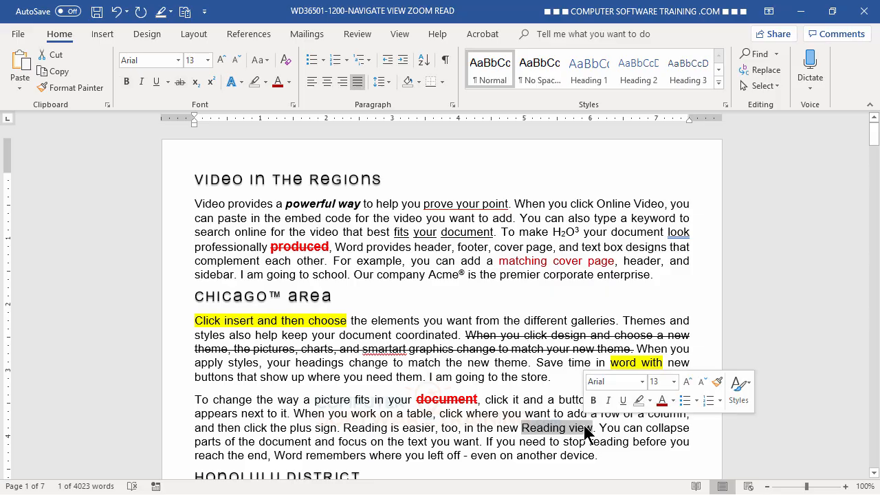
left_click(140, 11)
left_click_drag(196, 427, 286, 427)
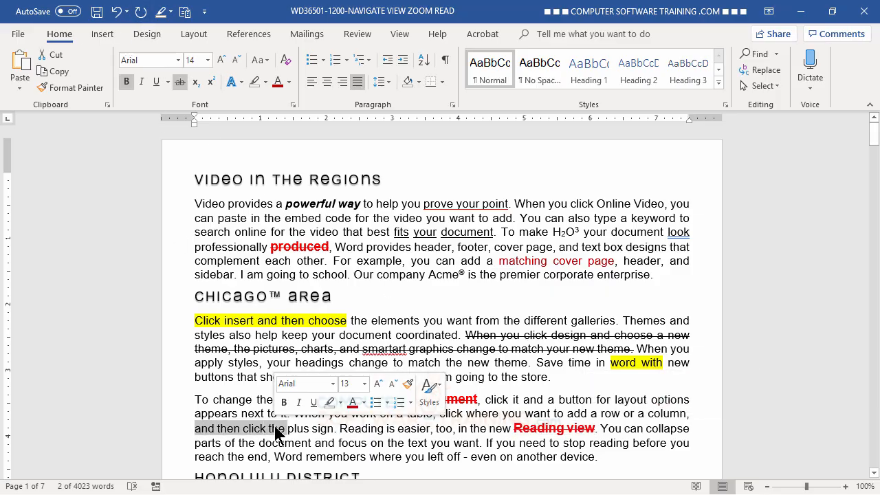
left_click(140, 11)
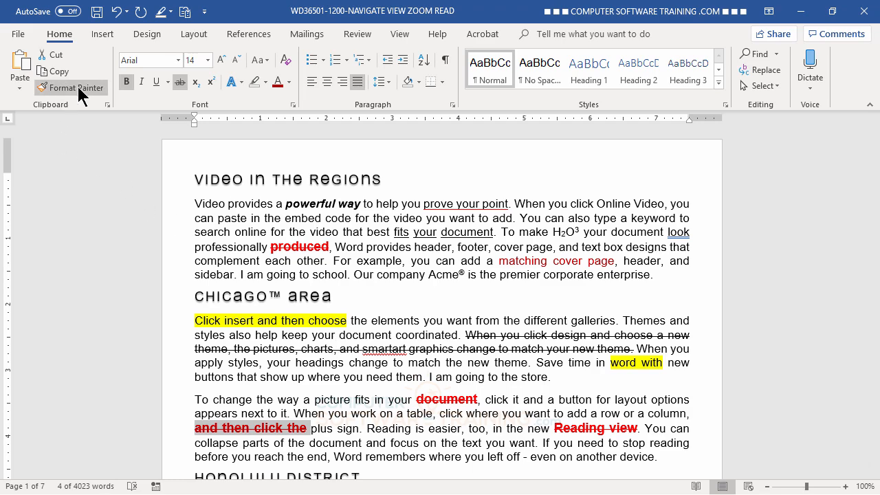
left_click(357, 230)
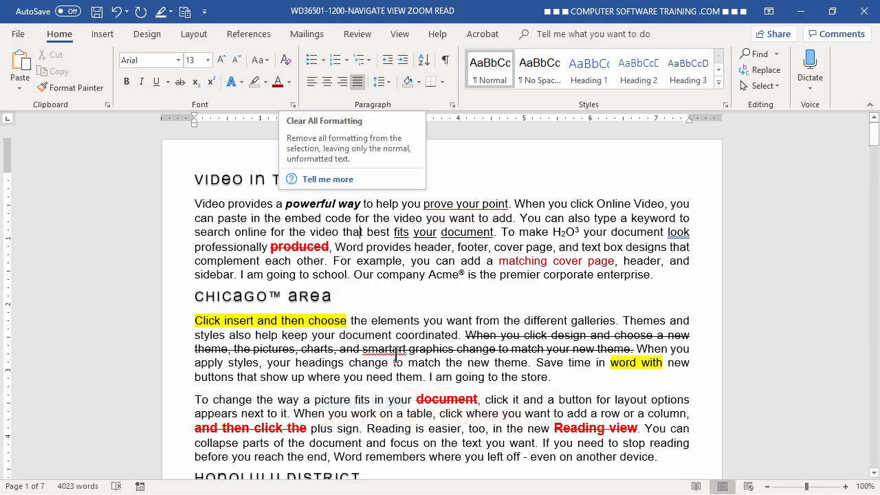
Clear all formatting from the "Video in the Regions" and "Chicago™ Area" headings.
left_click_drag(198, 178, 356, 189)
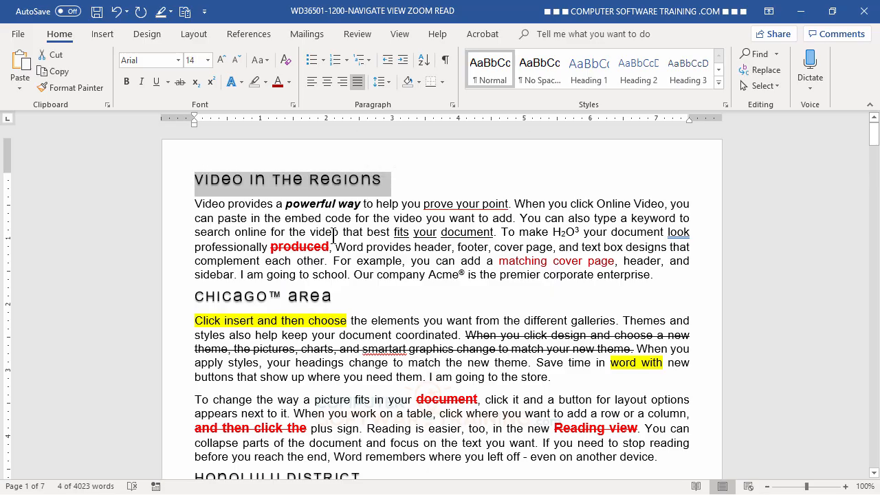
left_click(284, 59)
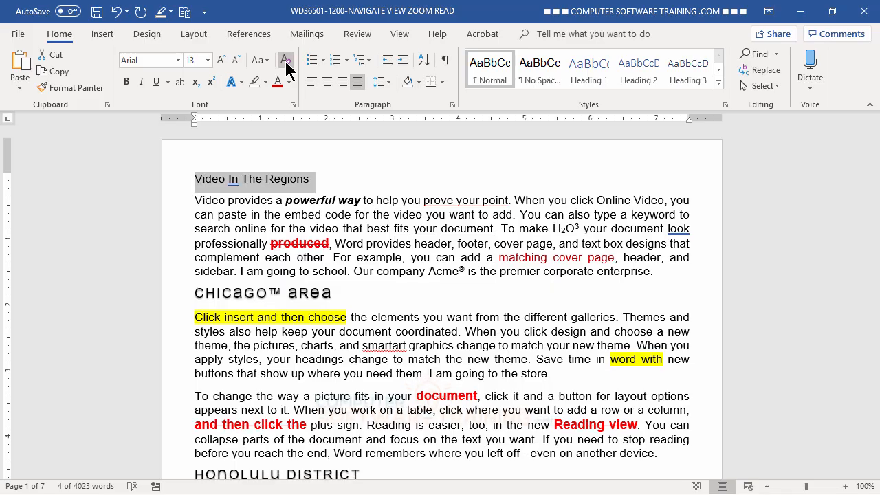
left_click(349, 215)
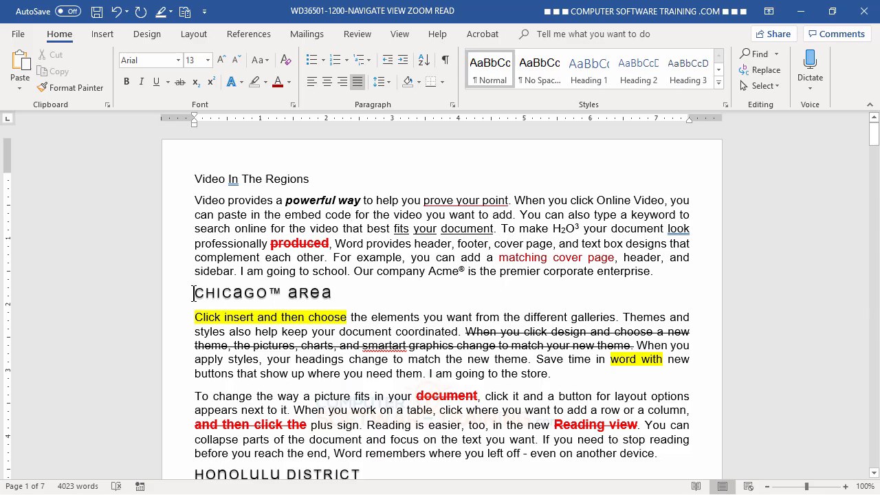
left_click_drag(194, 293, 338, 295)
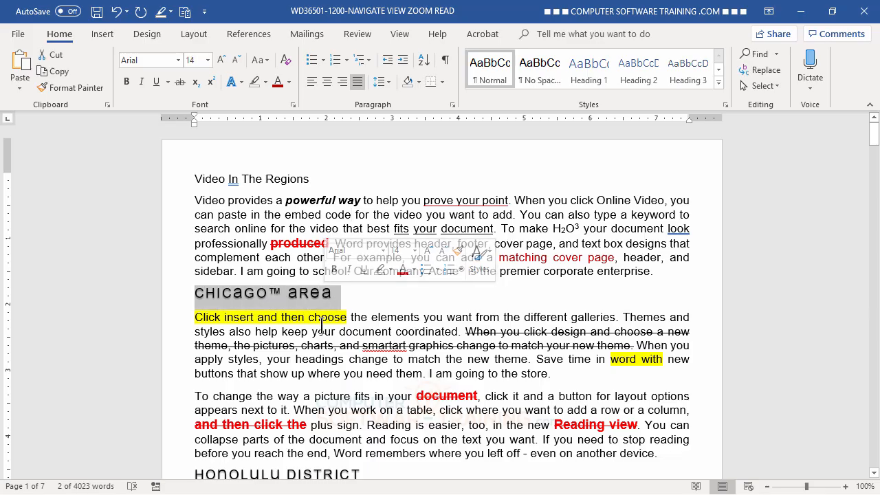
left_click(284, 61)
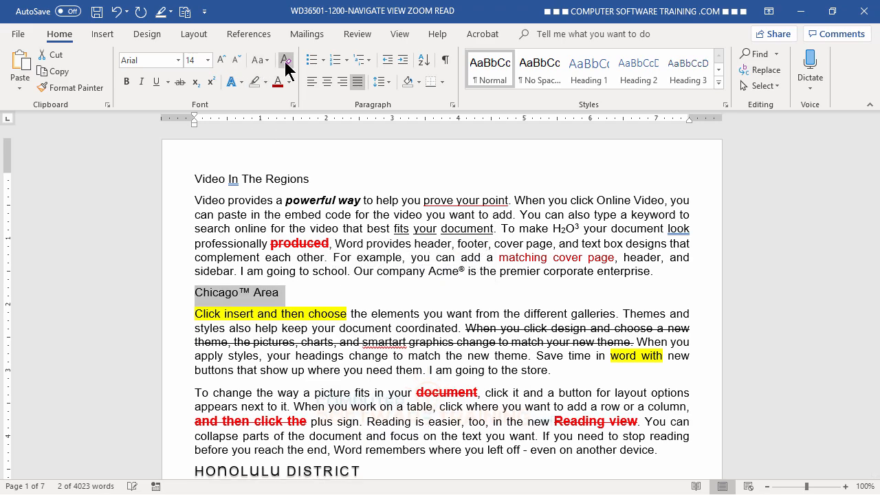
left_click(380, 329)
Clear all formatting from the whole paragraph directly below the "Chicago™ Area" heading.
left_click_drag(197, 313, 674, 369)
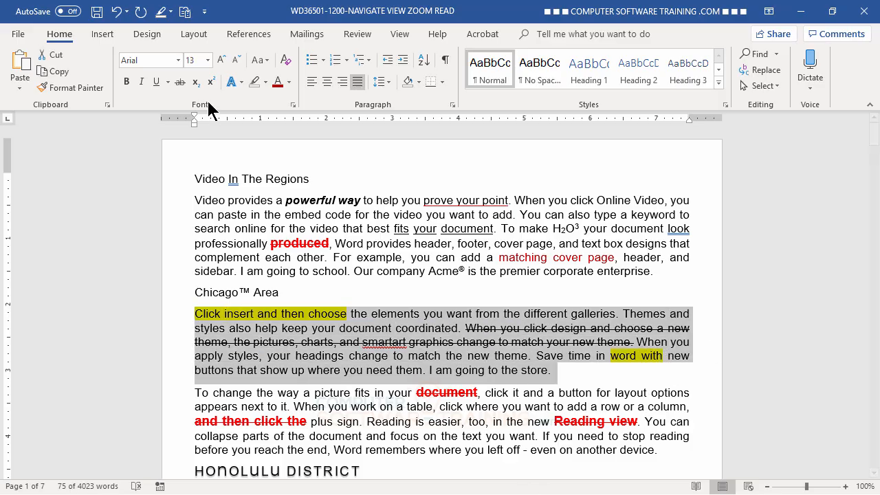
left_click(286, 60)
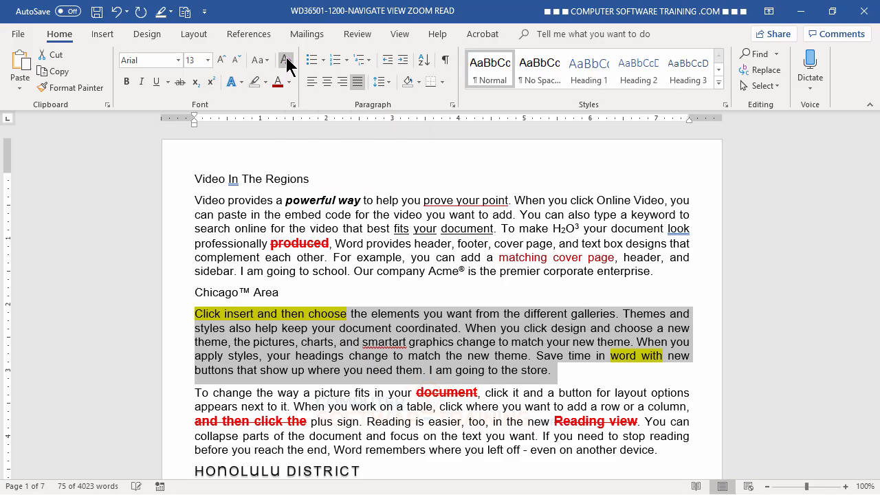
left_click(459, 336)
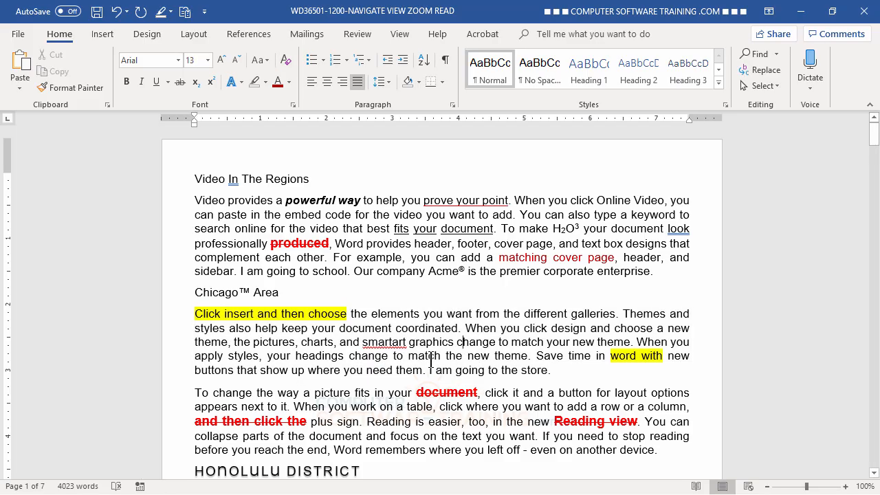